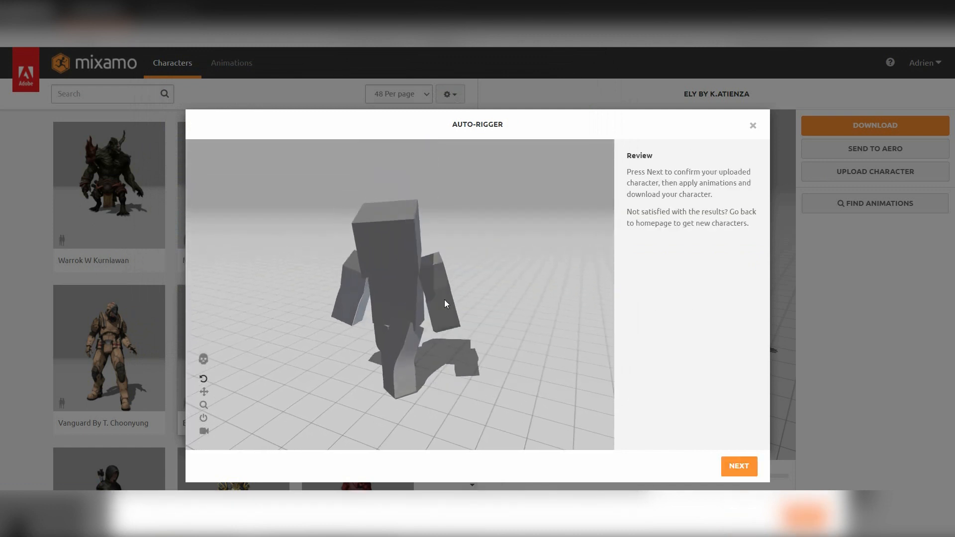
Accept the auto-rigged character and search the Mixamo animations for "sword".
click(740, 465)
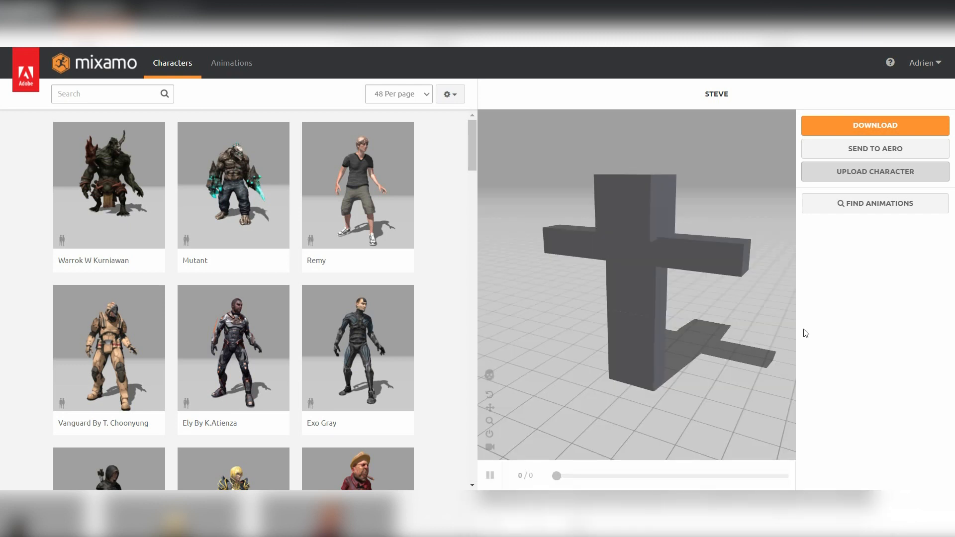
click(229, 64)
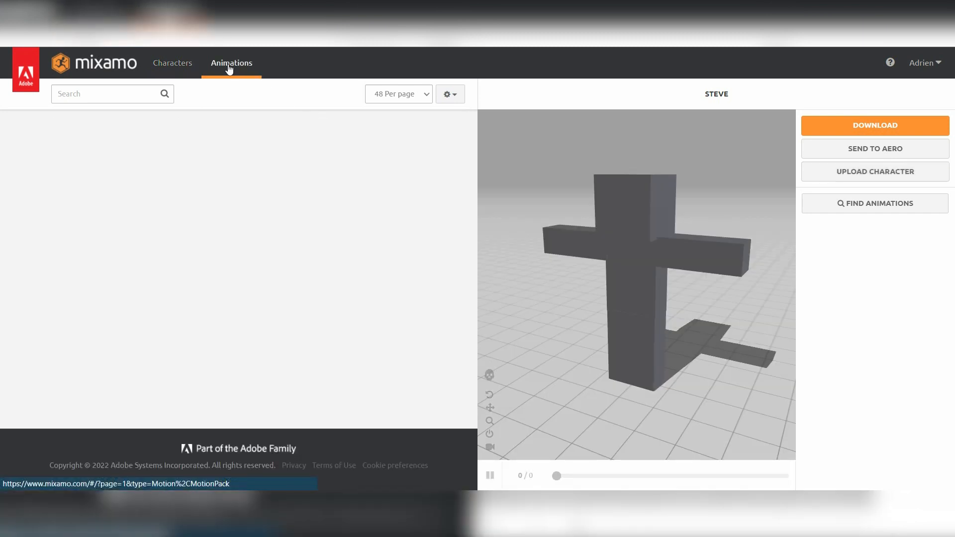
click(89, 97)
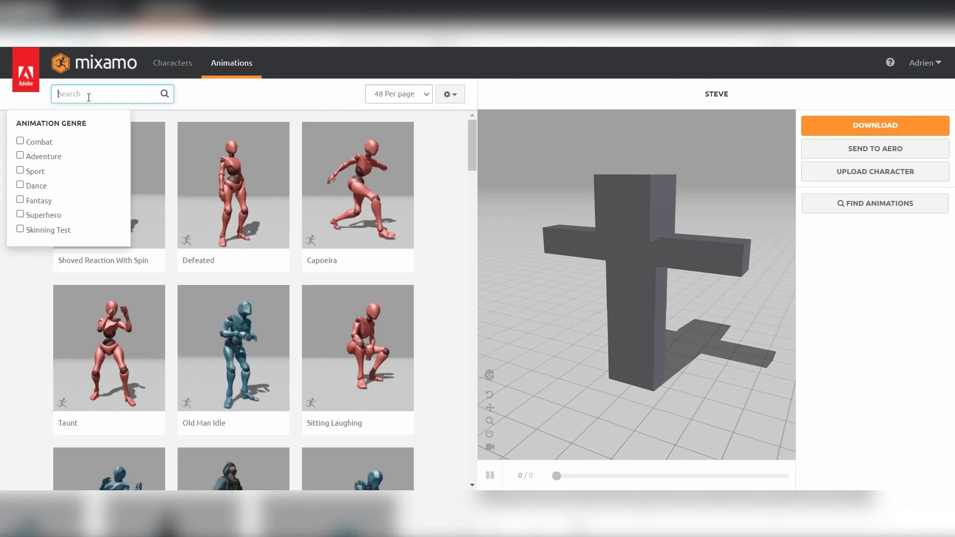
text(sword)
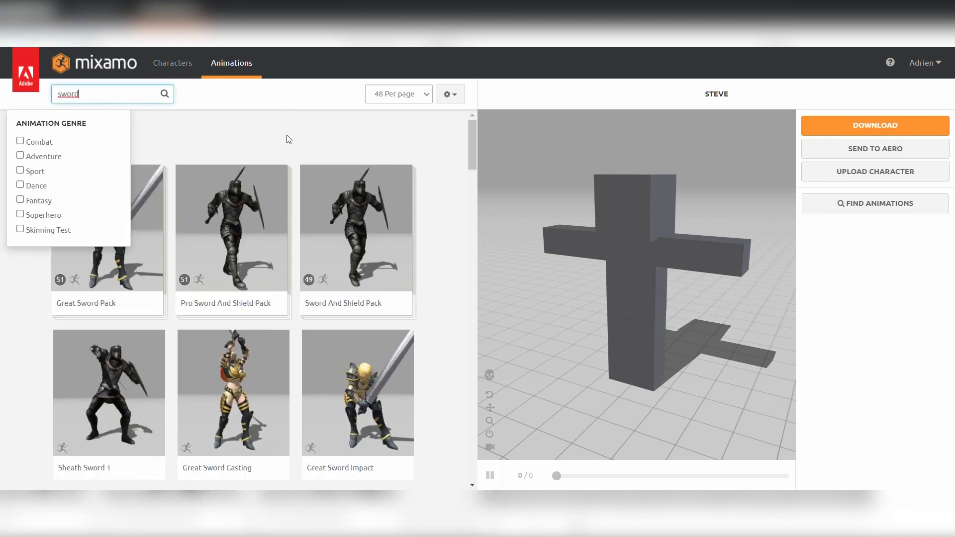
click(298, 130)
Browse the sword animations and apply a Sword And Shield Slash animation to the character.
scroll(421, 202, down, 12)
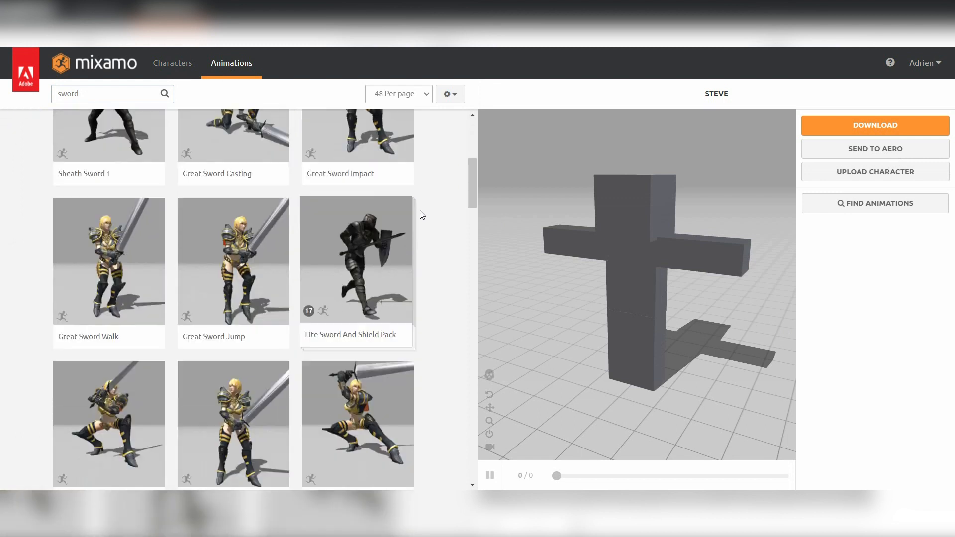
scroll(421, 214, down, 5)
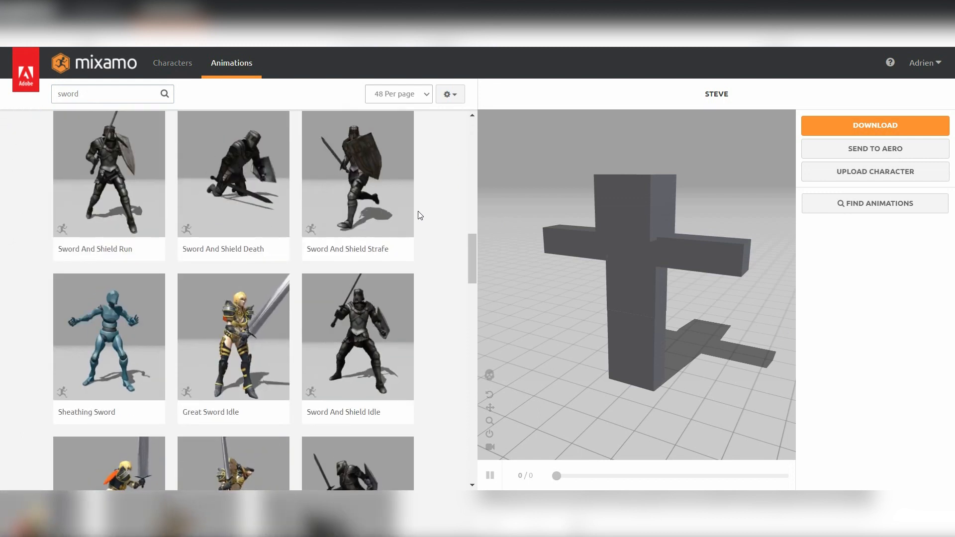
scroll(425, 209, down, 6)
scroll(428, 205, down, 15)
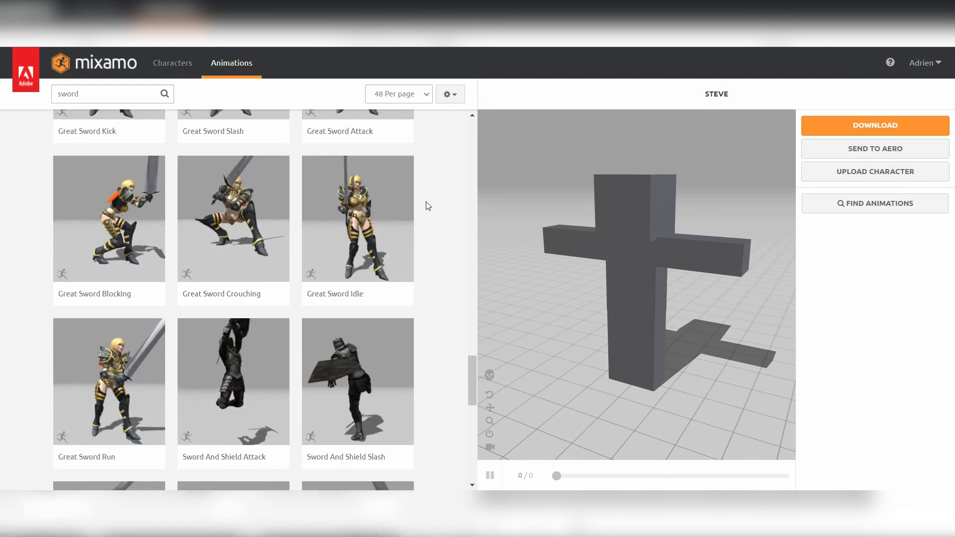
scroll(426, 204, down, 6)
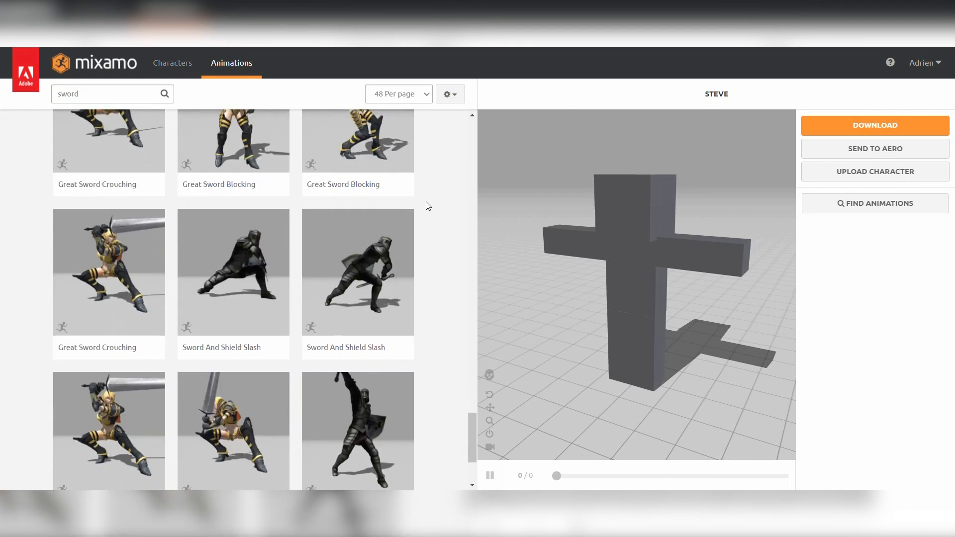
click(383, 264)
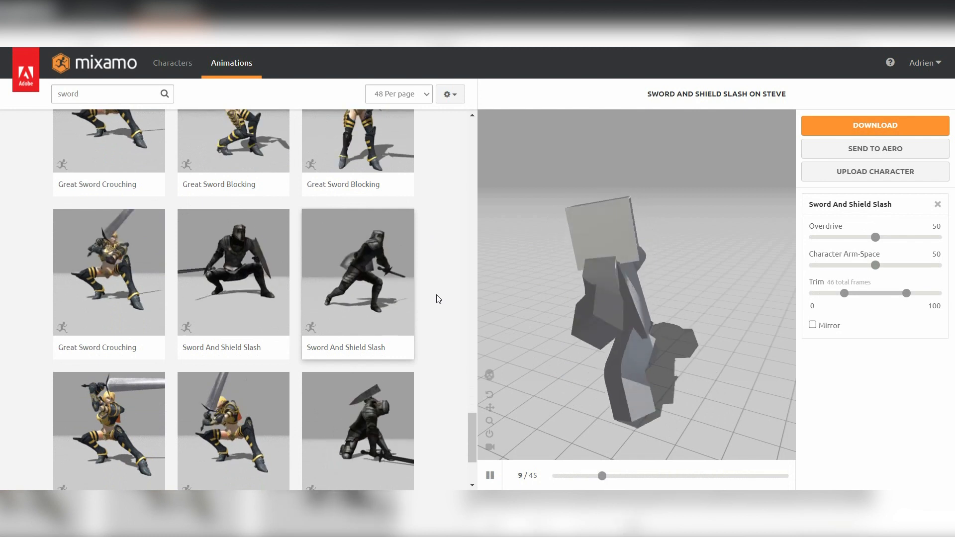
drag(577, 321, 602, 305)
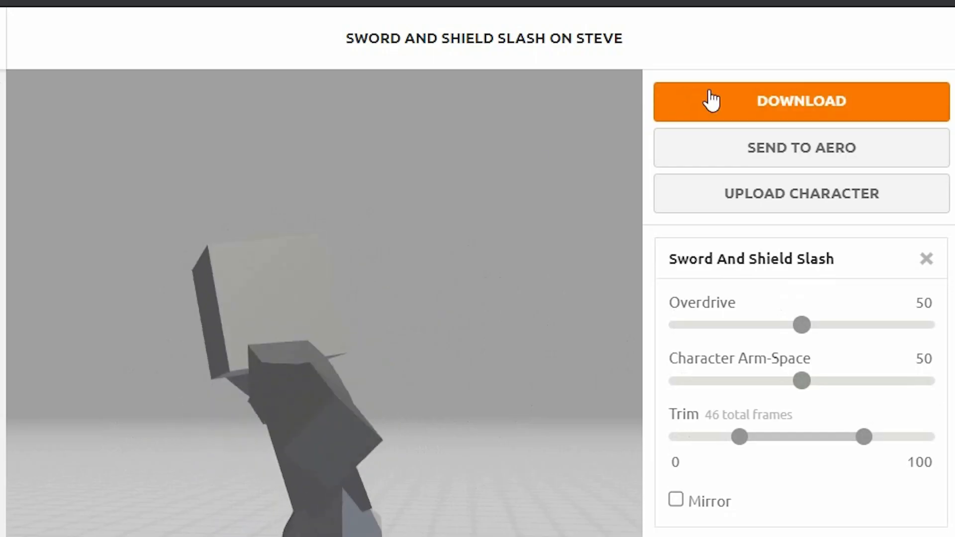
Download the animated character as FBX Binary with skin, 30 fps and no keyframe reduction, saving it as Sword And Shield Slash in the Tutorial folder.
click(845, 125)
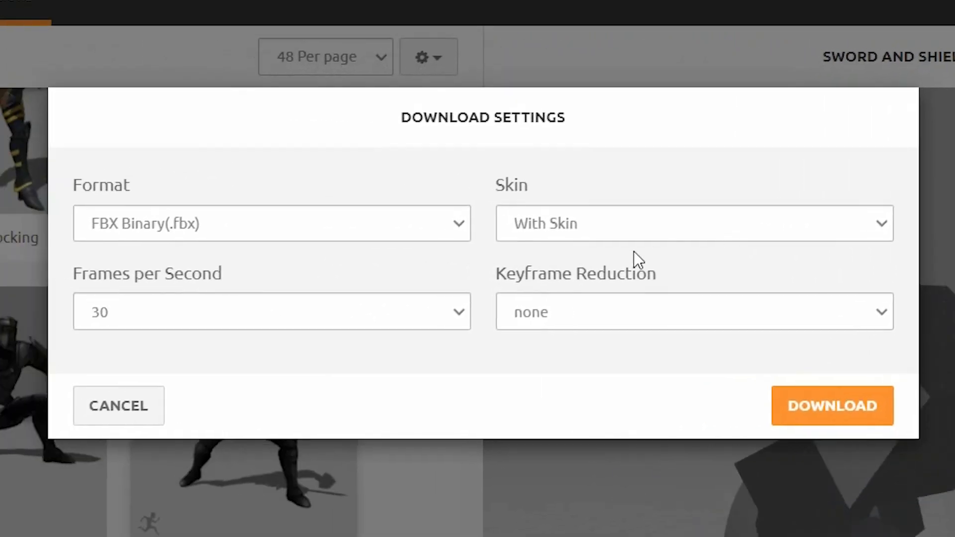
click(830, 407)
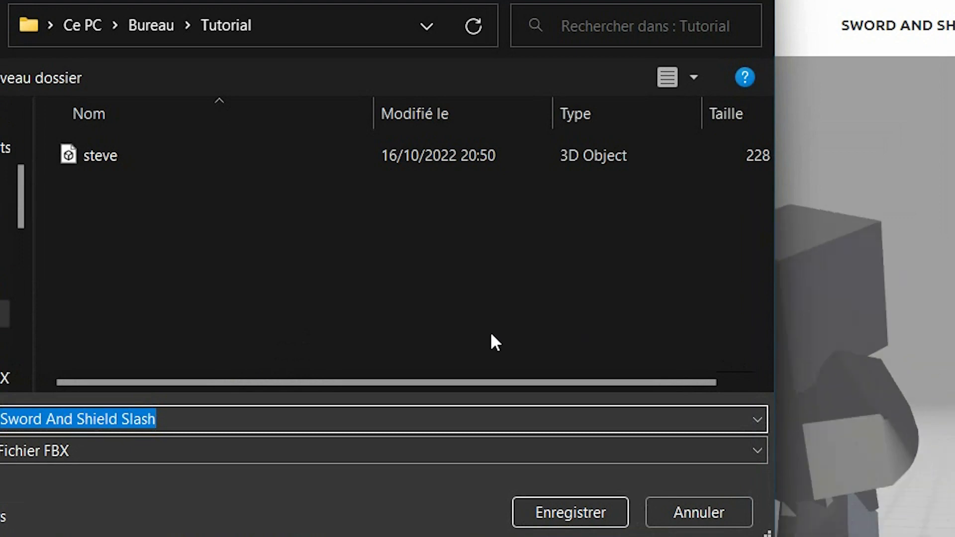
click(572, 507)
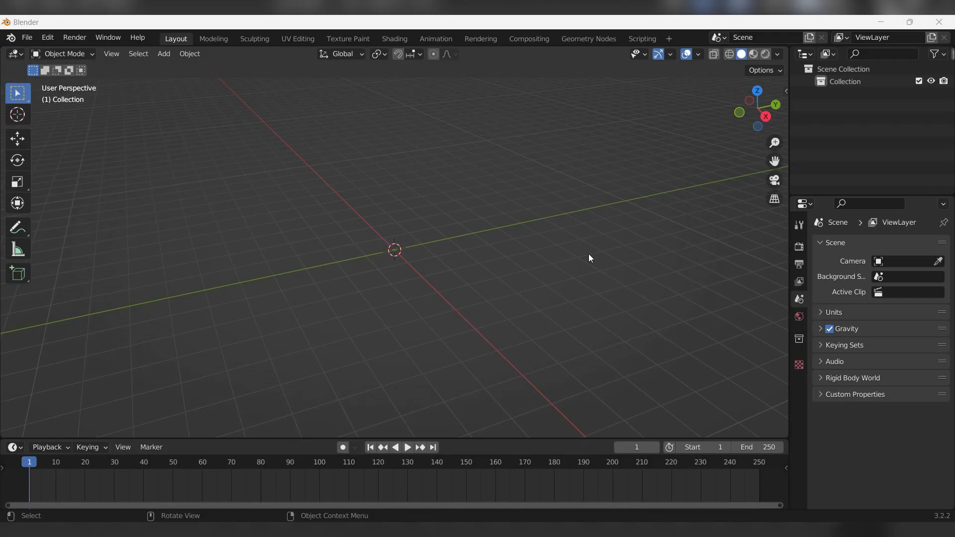
Switch to Blender, import Sword And Shield Slash.fbx into the empty scene and deselect the imported rig.
click(231, 158)
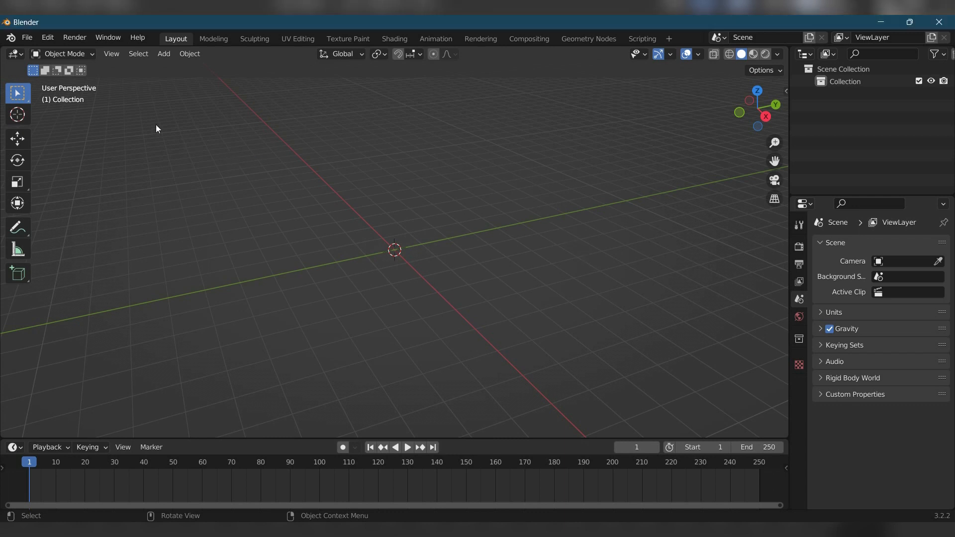
click(27, 38)
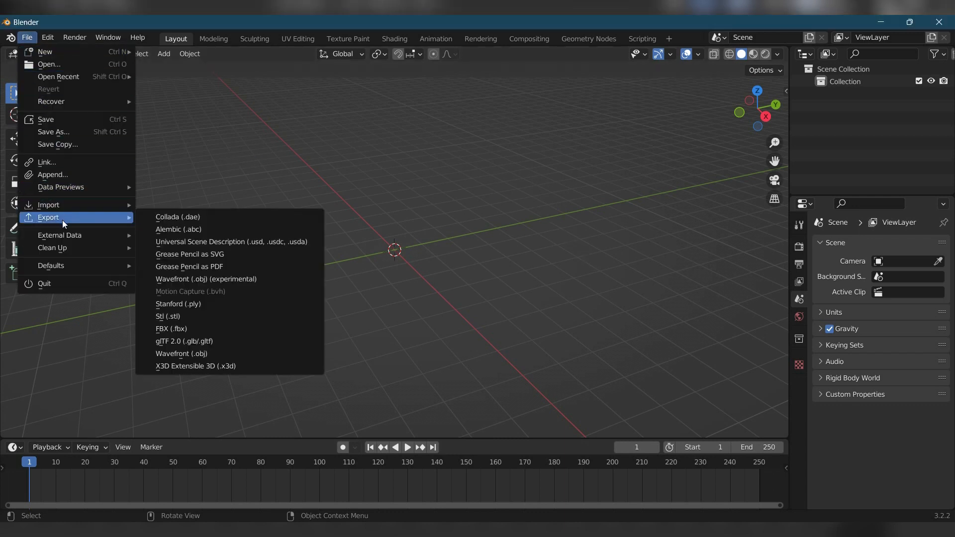
mouse_move(67, 210)
click(161, 321)
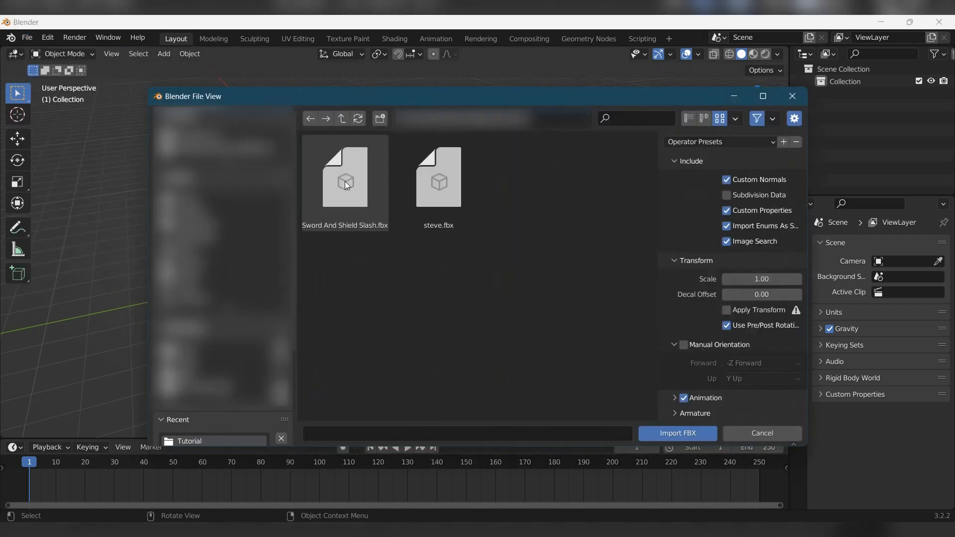
double_click(344, 177)
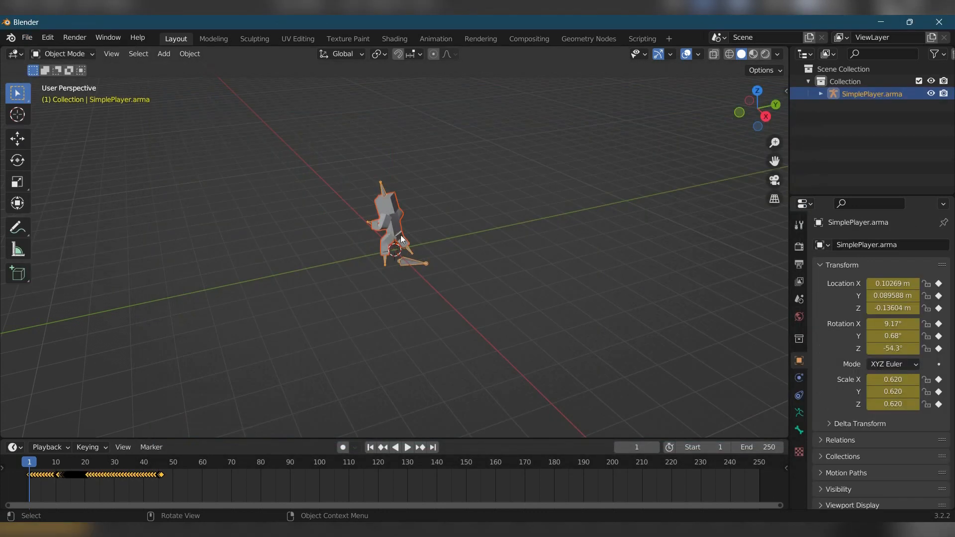
middle_drag(531, 255, 482, 229)
scroll(482, 228, up, 5)
click(510, 205)
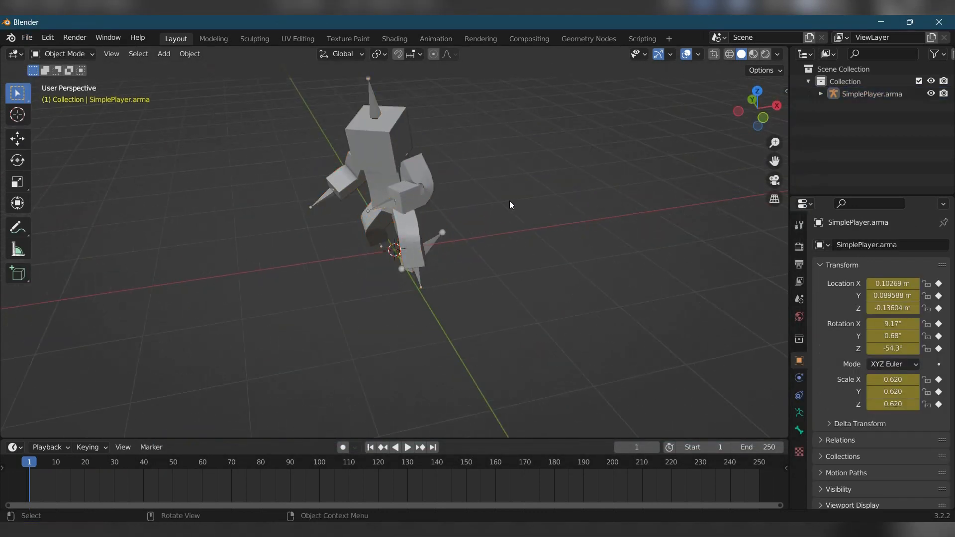
Spawn a Simple Player from the Player Mobs category of the MCprep mob spawner.
key(n)
click(782, 188)
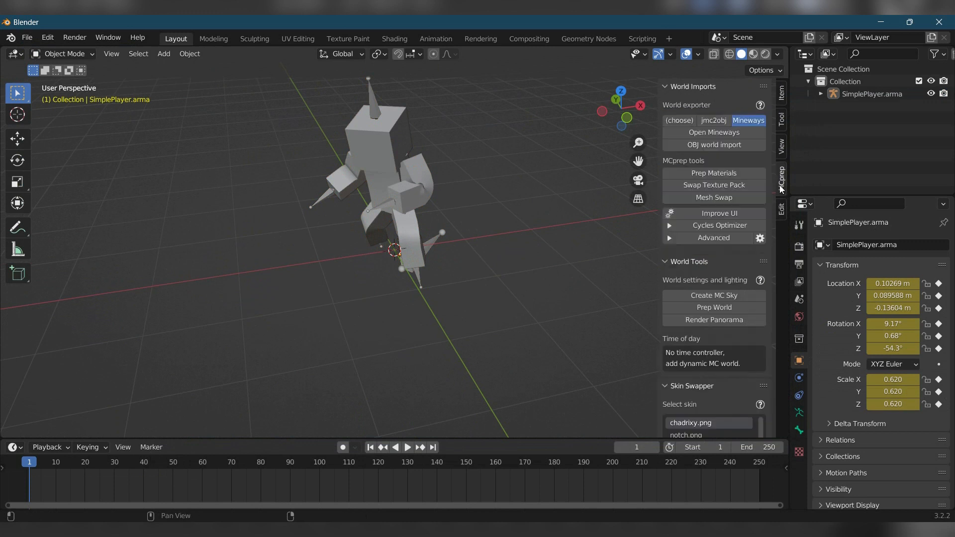
scroll(716, 267, down, 6)
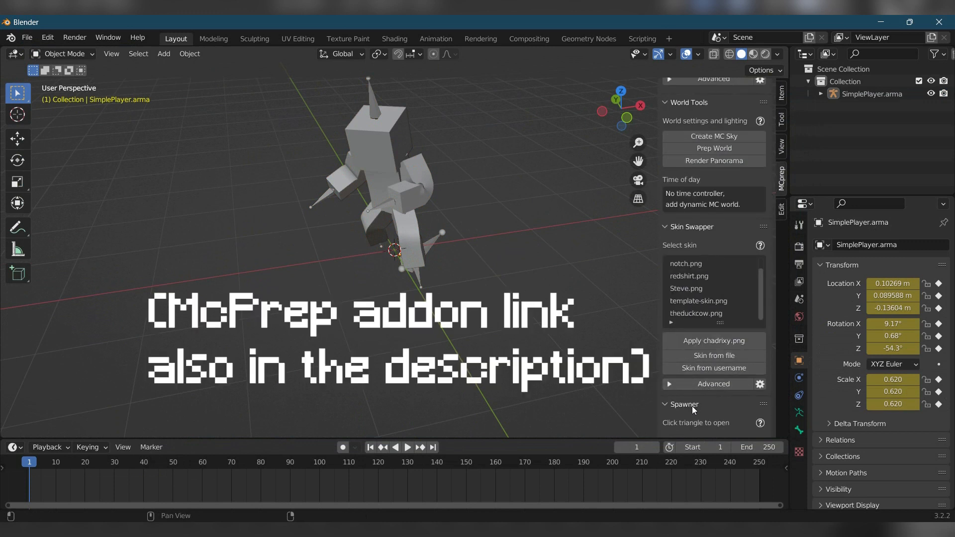
scroll(695, 410, up, 1)
scroll(693, 408, down, 4)
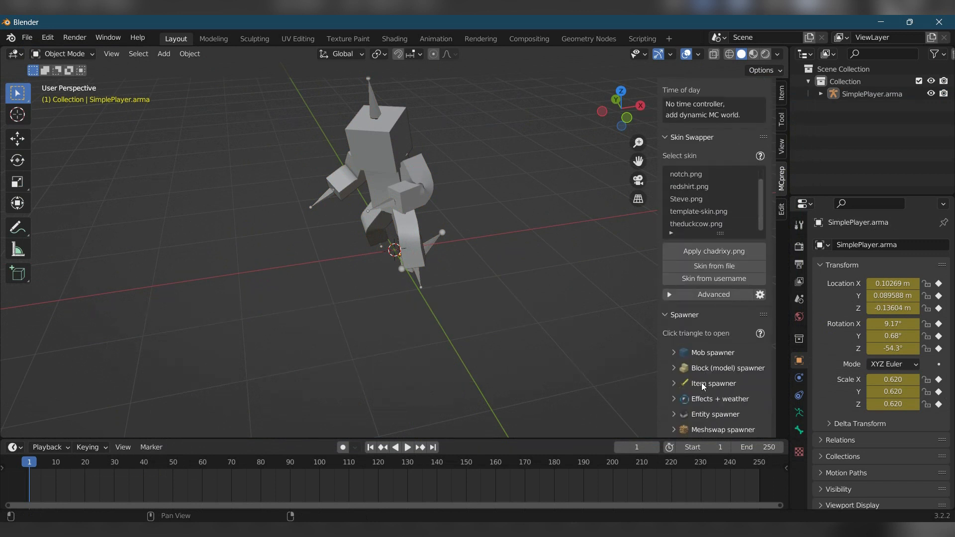
click(704, 353)
click(704, 390)
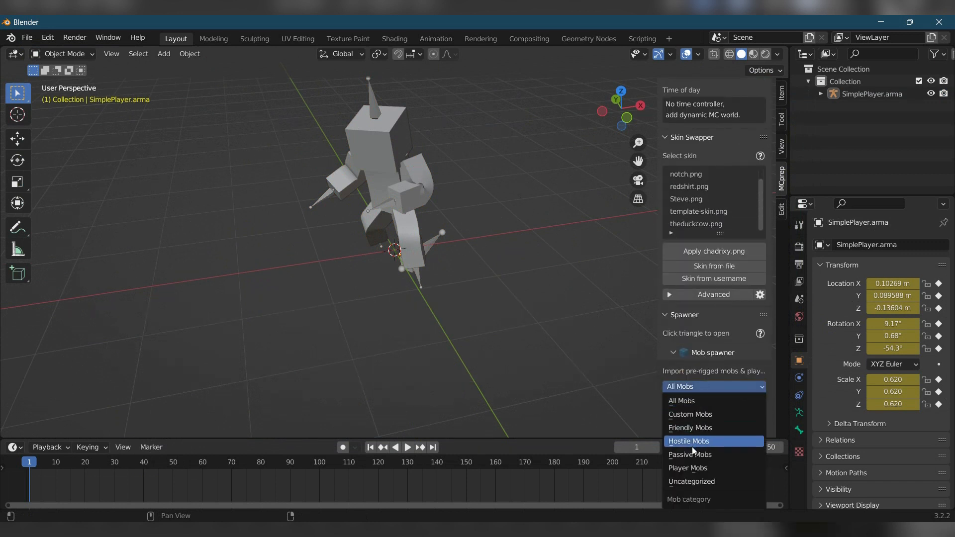
click(691, 467)
scroll(711, 318, down, 4)
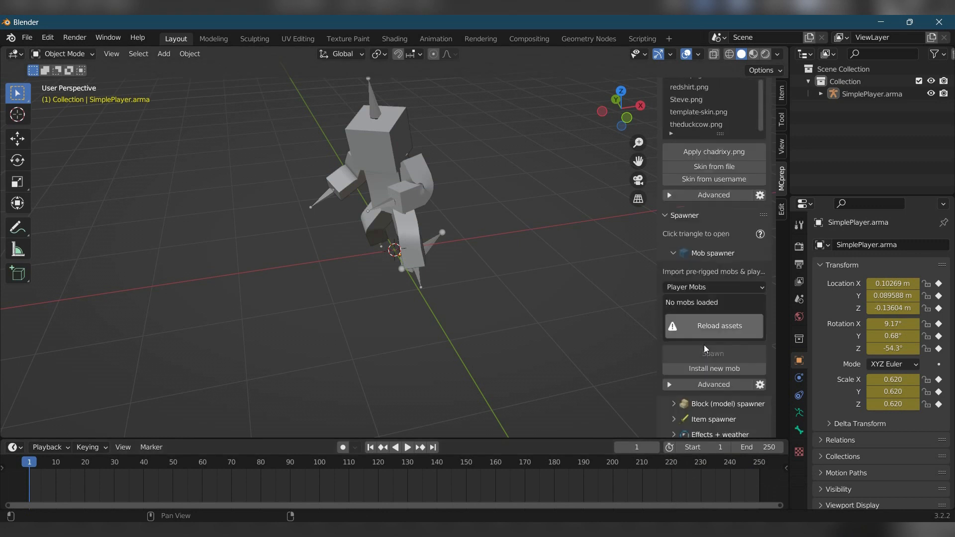
click(712, 302)
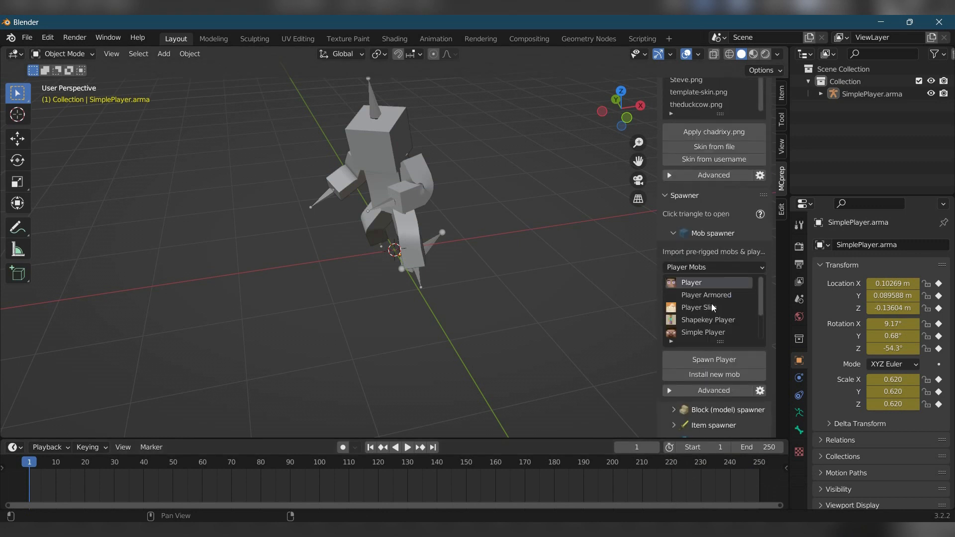
click(713, 360)
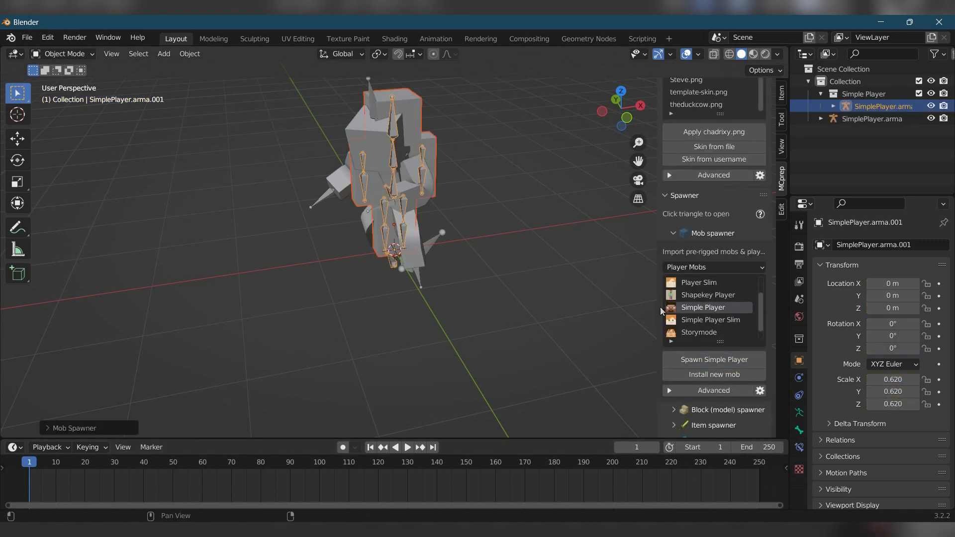
Move the spawned player rig beside the imported character to about X -2.92 m, Y 0.69 m, and display the viewport in Material Preview shading.
click(496, 172)
click(426, 156)
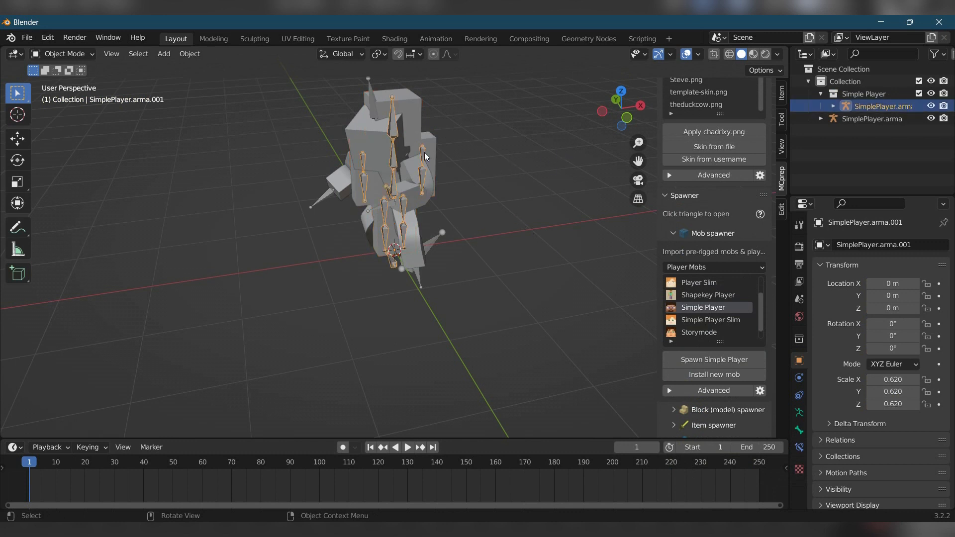
drag(426, 156, 196, 181)
click(758, 54)
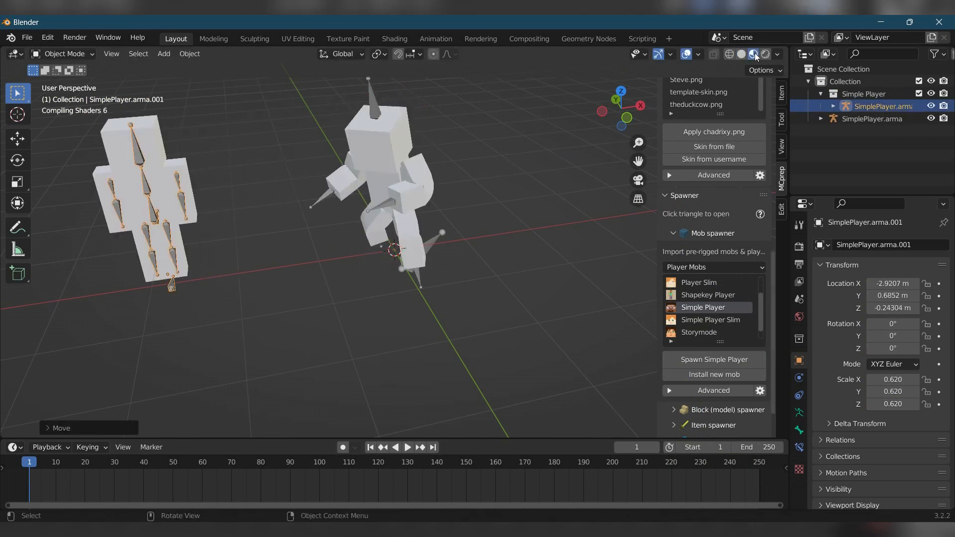
mouse_move(444, 192)
shift+middle_down()
mouse_move(499, 262)
mouse_move(487, 262)
shift+middle_up()
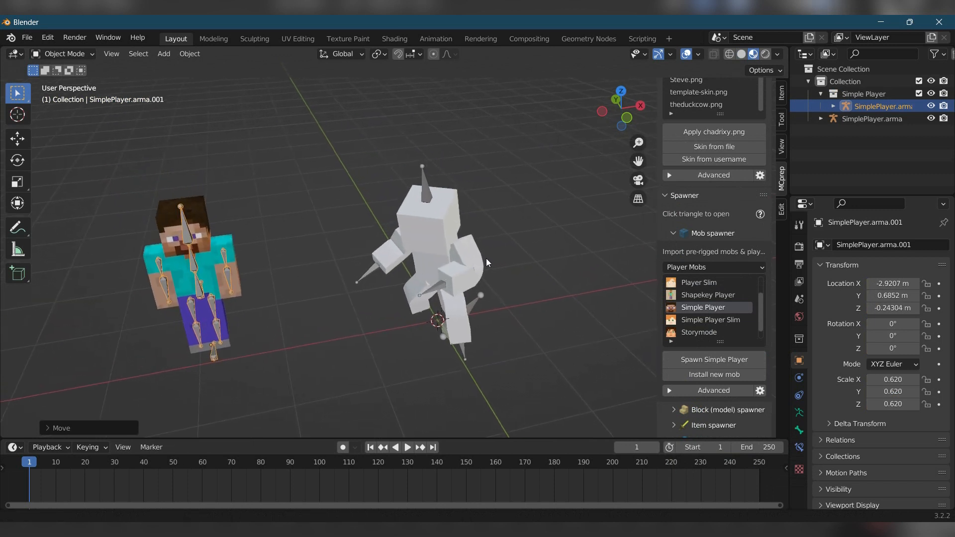
Replace the timeline with an enlarged Shader Editor and assign the existing char_alpha material to the imported character's Layer2 body mesh.
click(309, 206)
click(436, 229)
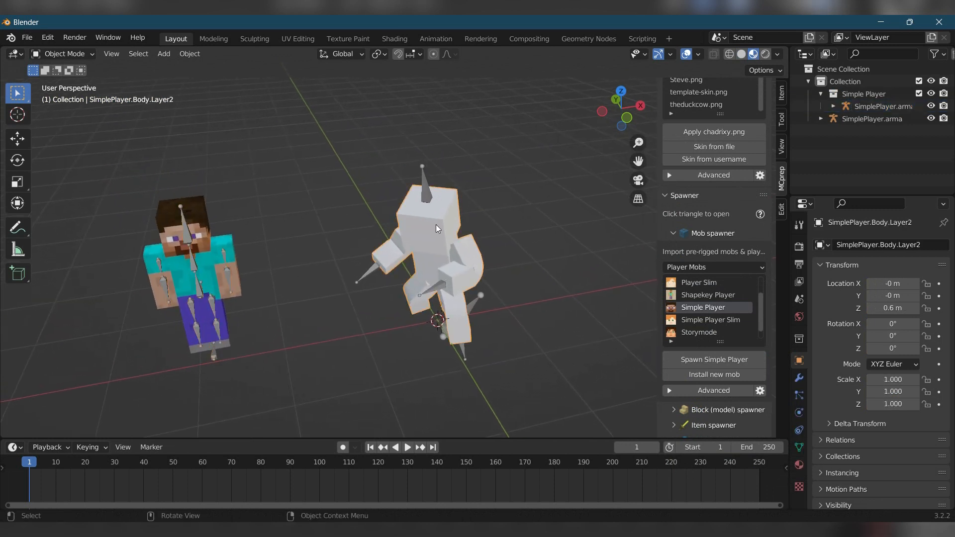
click(16, 451)
click(47, 406)
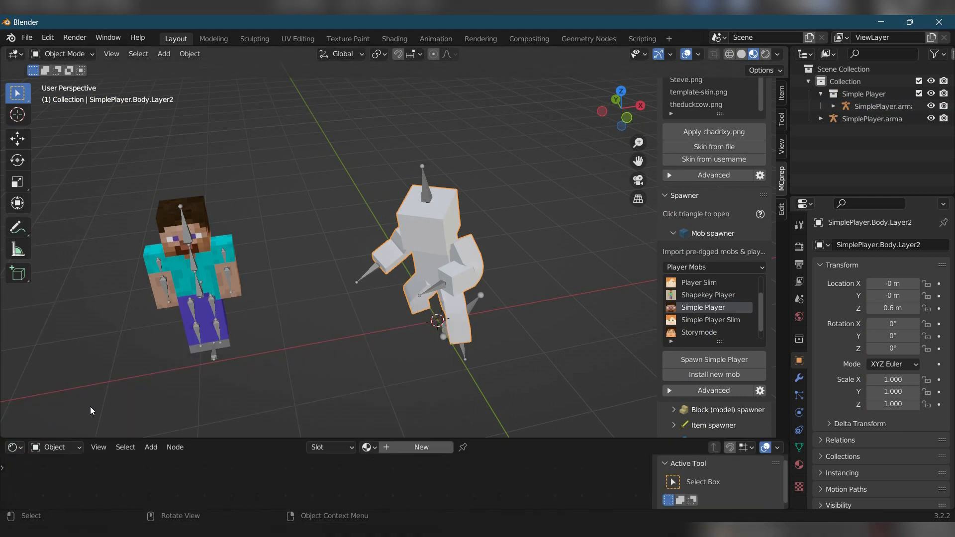
drag(288, 440, 319, 331)
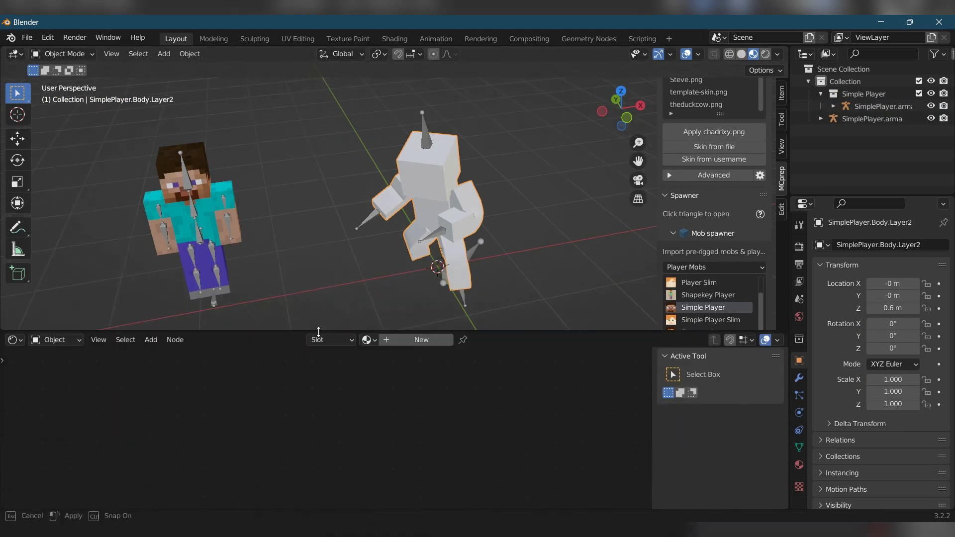
click(366, 342)
click(402, 369)
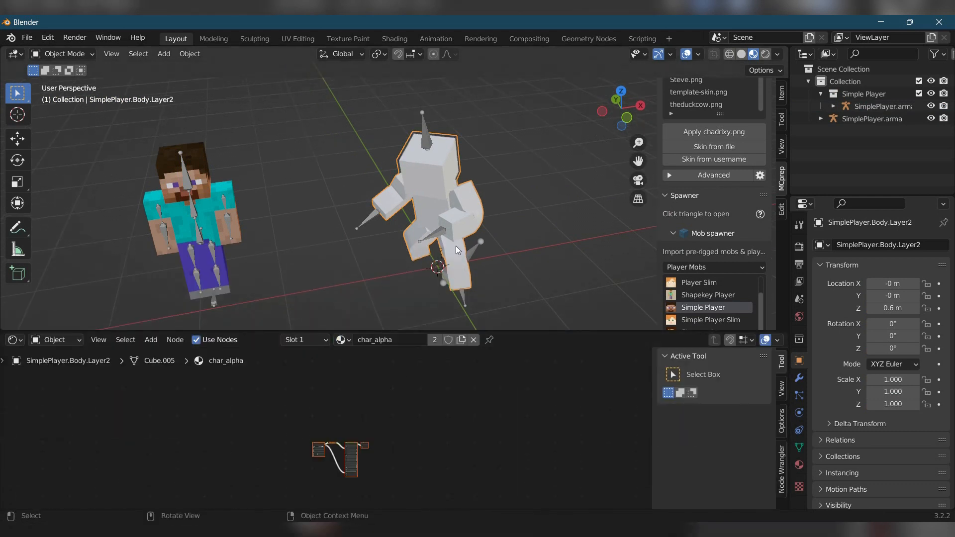
Assign the existing char material to the imported character's Layer1 body mesh.
click(446, 154)
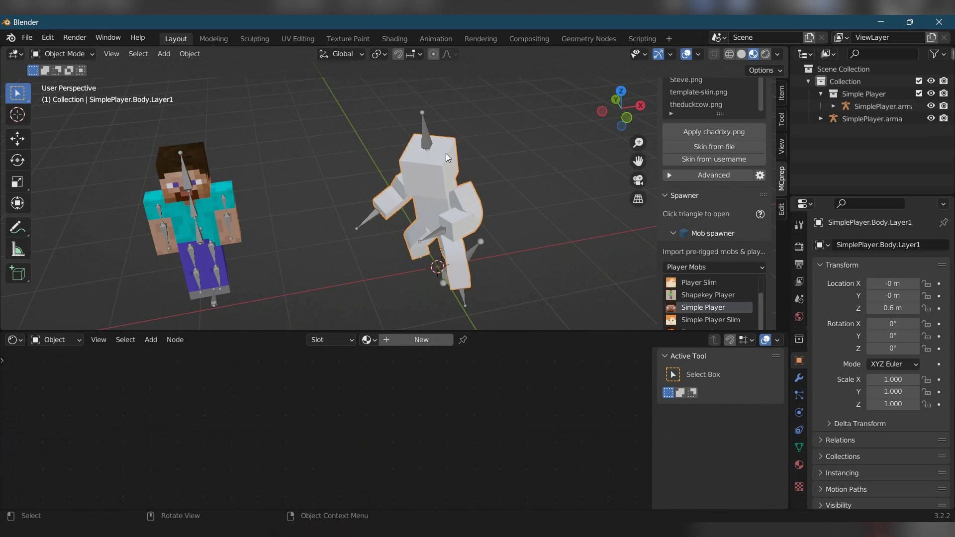
click(366, 340)
click(388, 359)
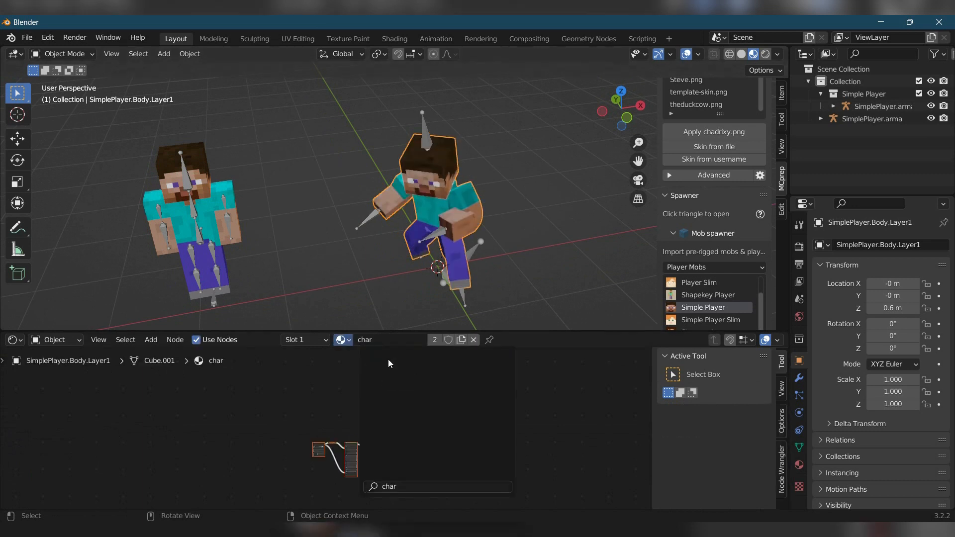
middle_drag(394, 282, 390, 246)
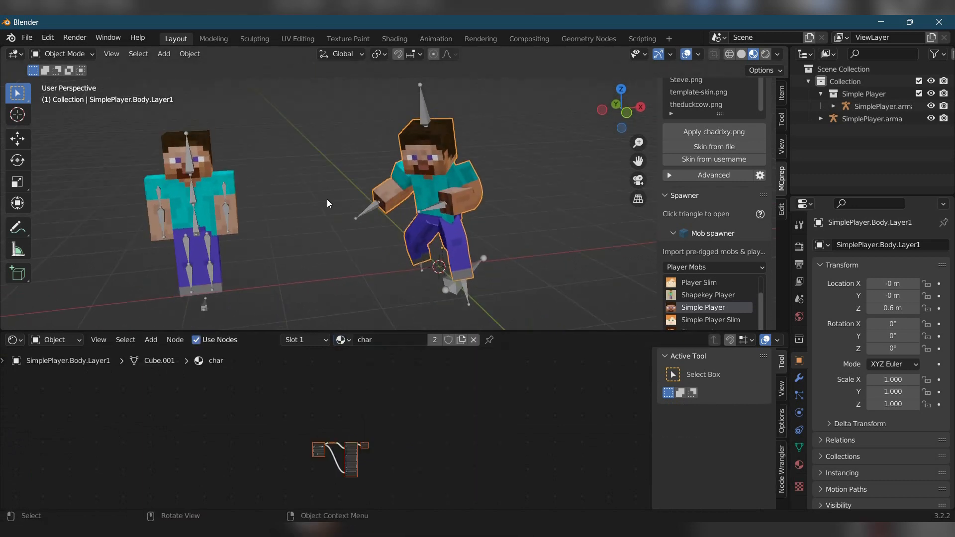
Delete the spawned Simple Player collection together with its rig, keeping the imported animated character.
click(189, 169)
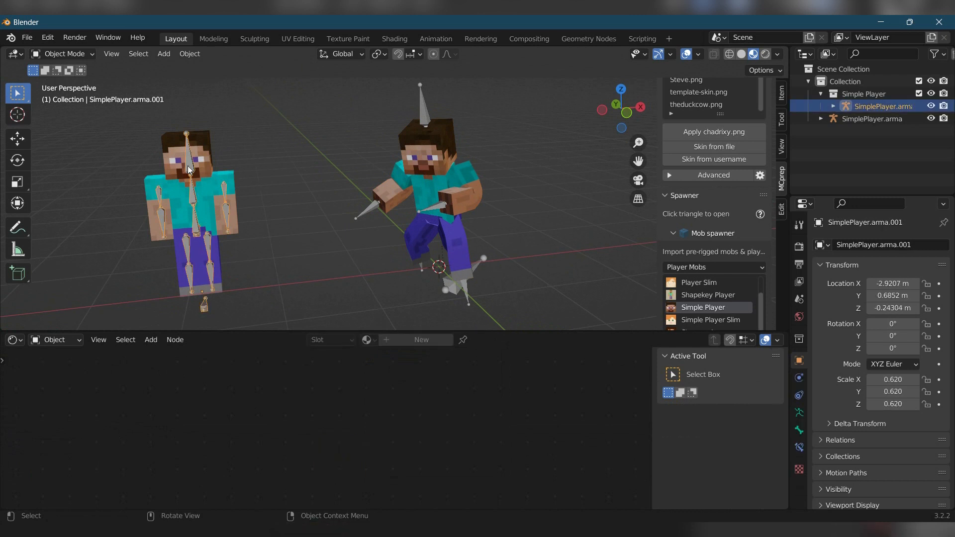
click(853, 93)
right_click(854, 92)
click(757, 164)
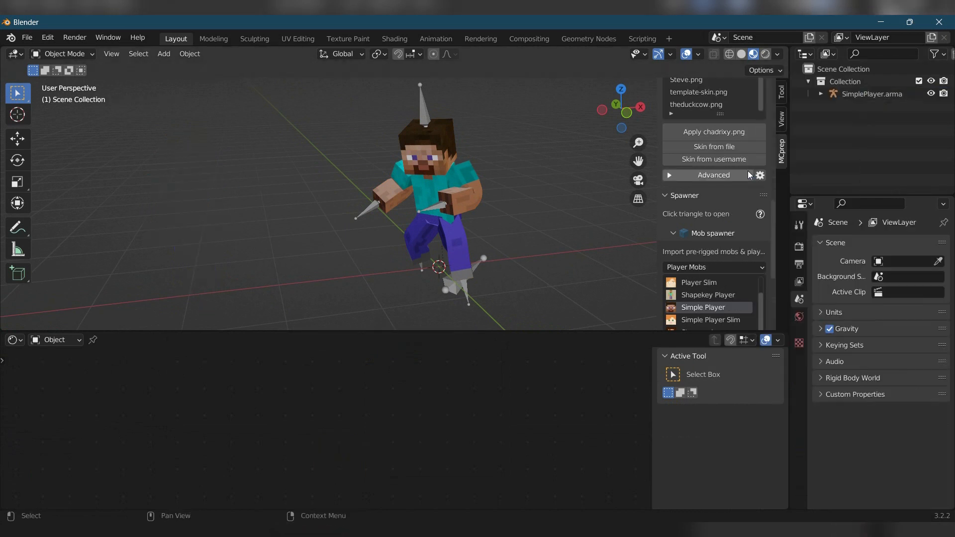
Replace the Shader Editor with the Timeline and shrink that area to enlarge the 3D viewport.
middle_drag(466, 173, 507, 193)
click(15, 339)
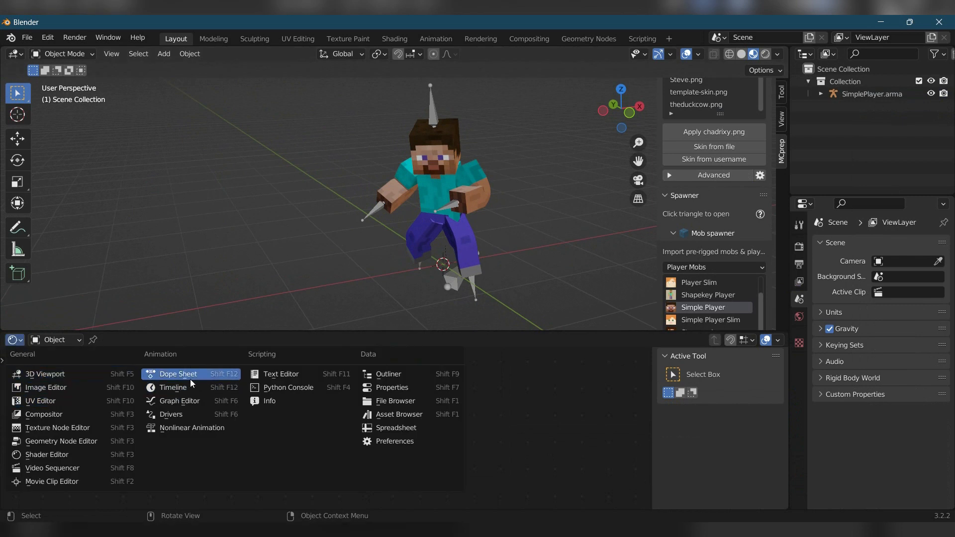
click(209, 388)
drag(300, 332, 274, 412)
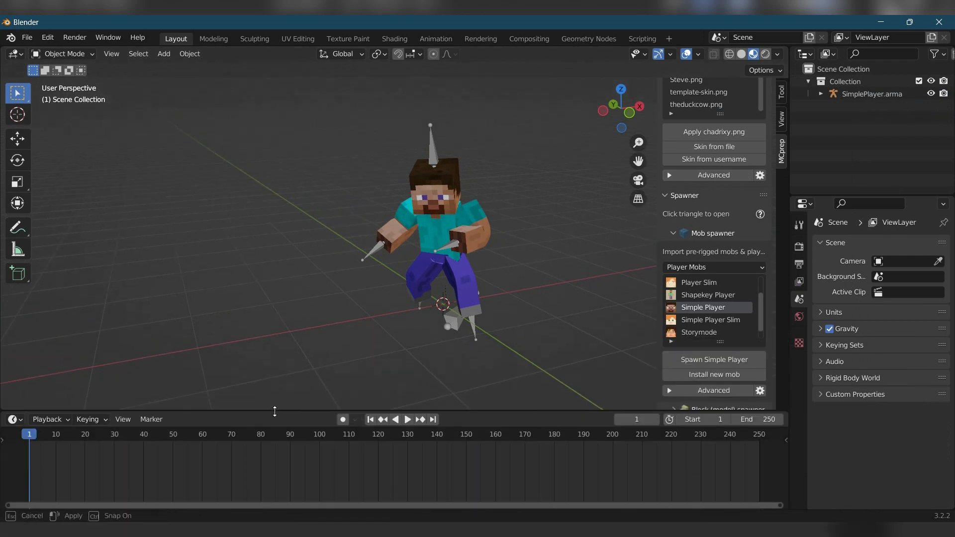
Play the character's animation and return the playhead to frame 0.
key(space)
drag(74, 436, 23, 436)
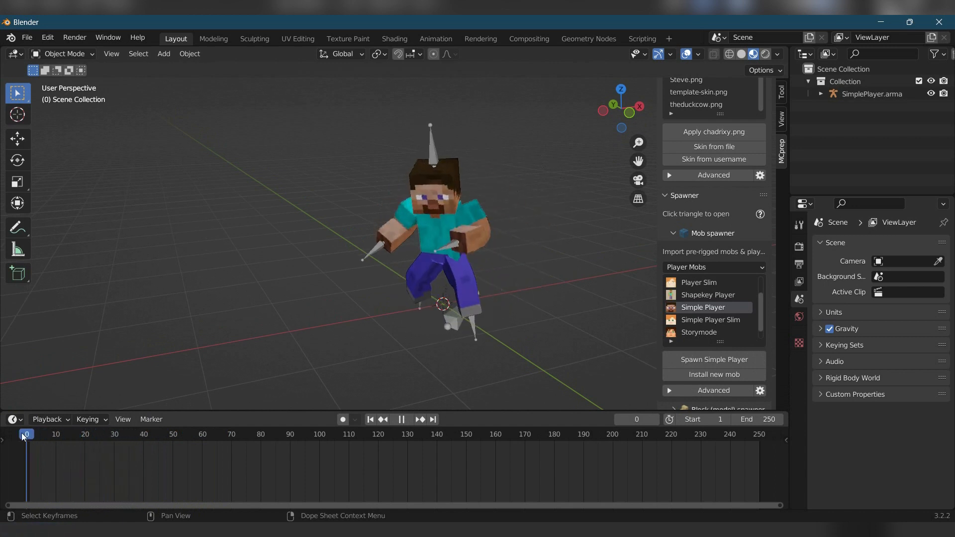
middle_drag(499, 282, 639, 261)
Filter the MCprep item spawner by "sword" and place a diamond sword in the scene.
click(717, 234)
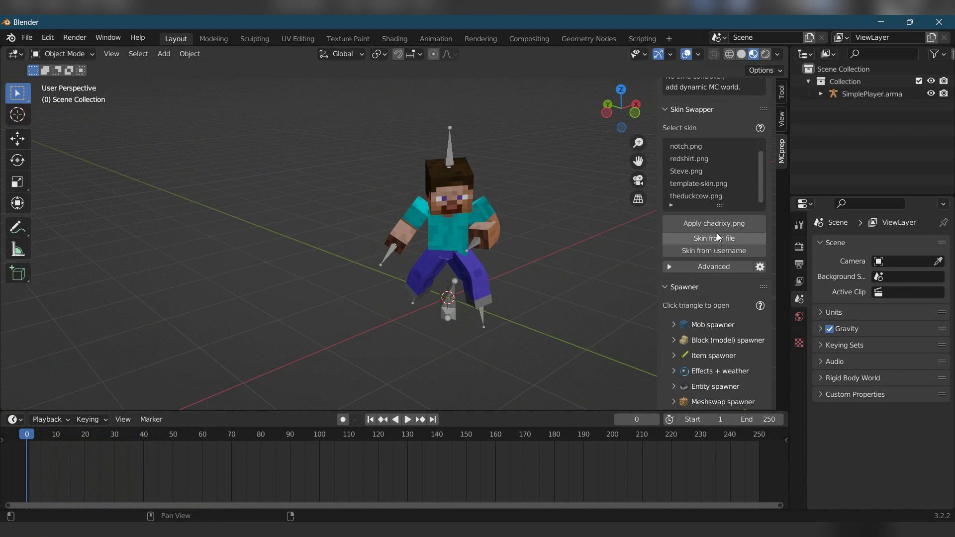
click(694, 361)
scroll(710, 301, down, 3)
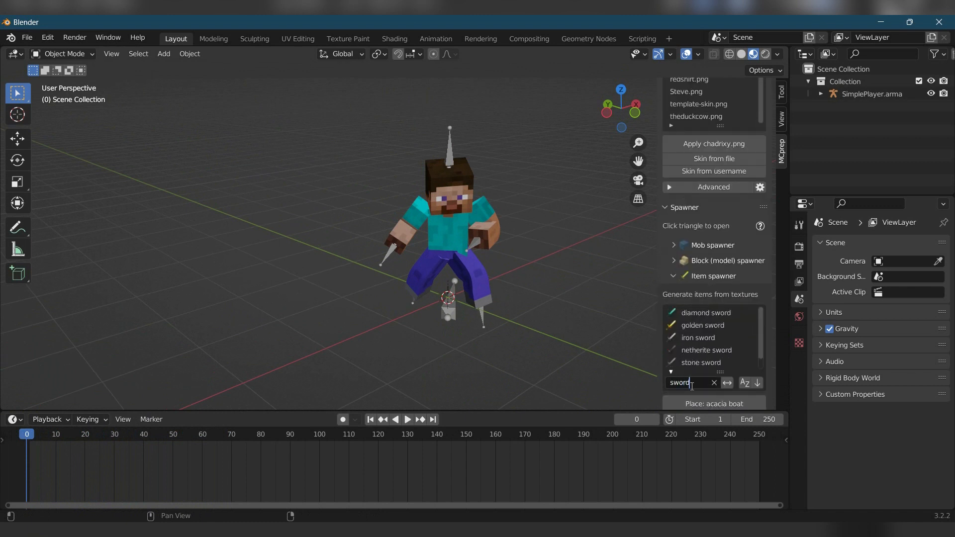
click(702, 314)
scroll(716, 279, down, 1)
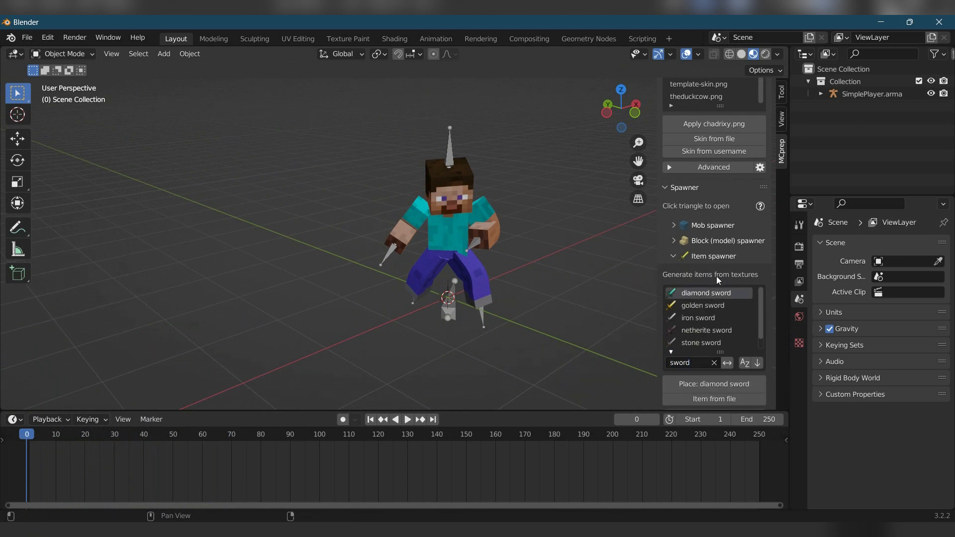
click(714, 384)
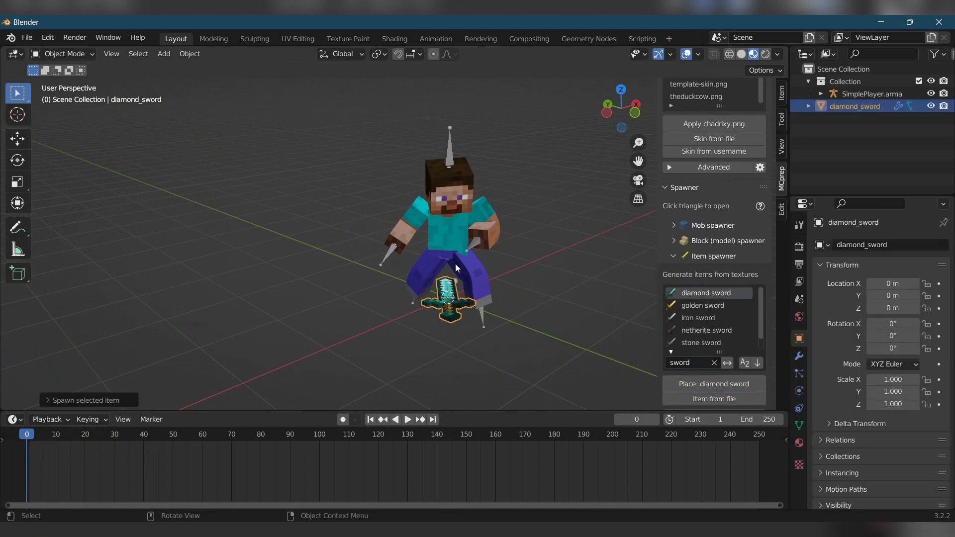
Rotate the diamond sword in top view to about 160° around Z.
middle_drag(455, 263, 443, 294)
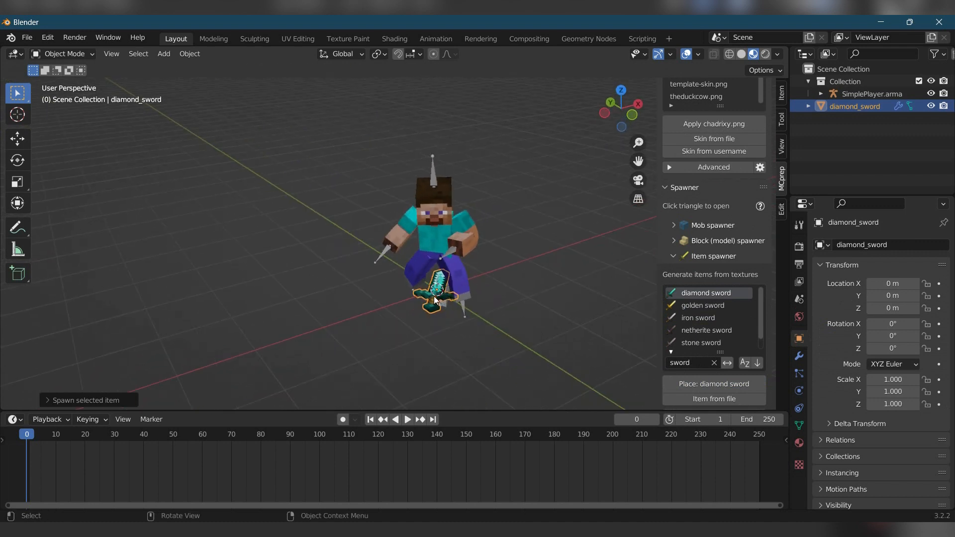
scroll(434, 297, up, 2)
key(KP_7)
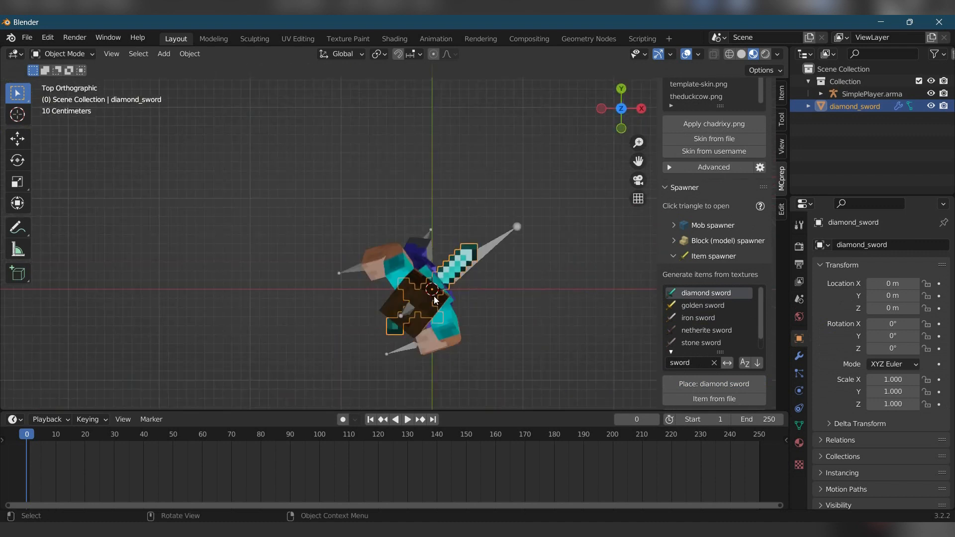
key(r)
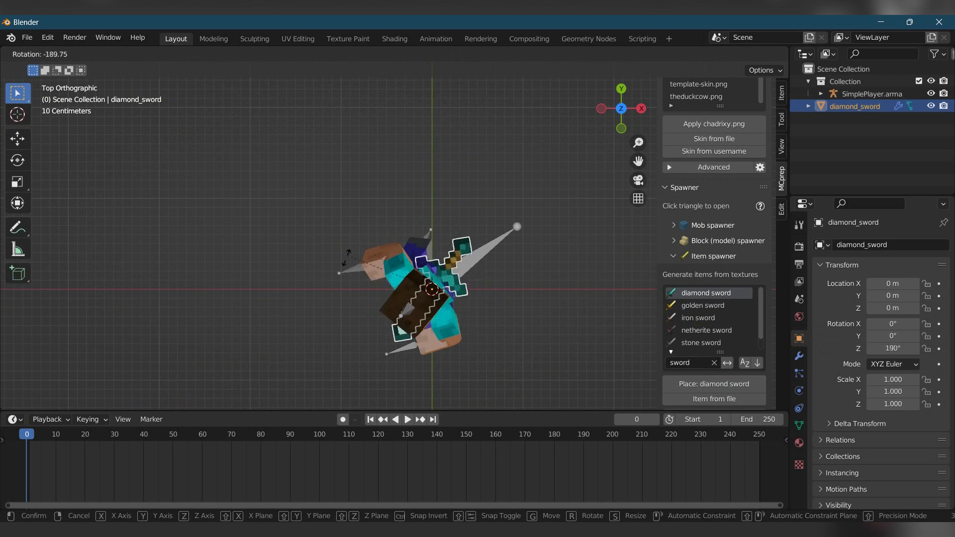
click(377, 219)
Move the diamond sword up to the character's right hand, at about X -0.61 m, Y 0.36 m, Z 0.71 m.
middle_drag(451, 348, 523, 247)
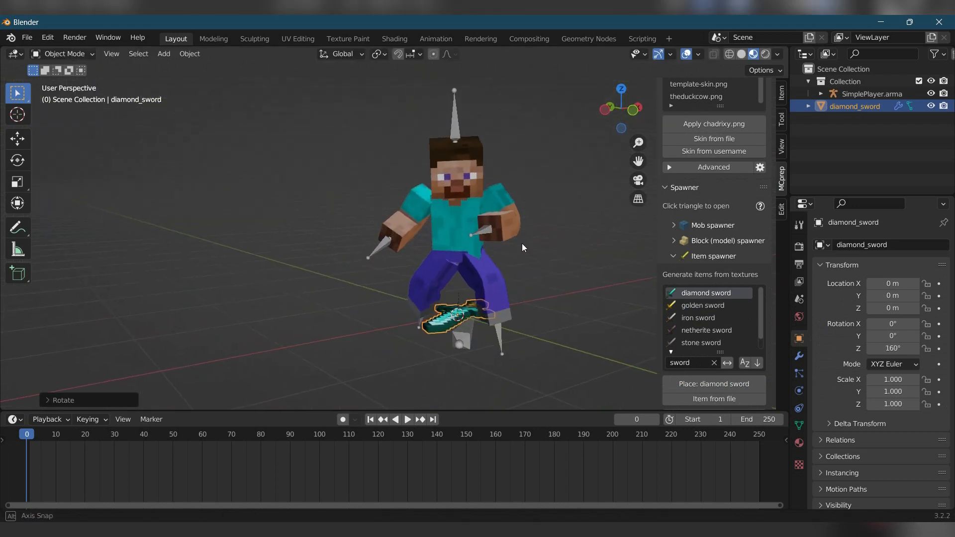
key(g)
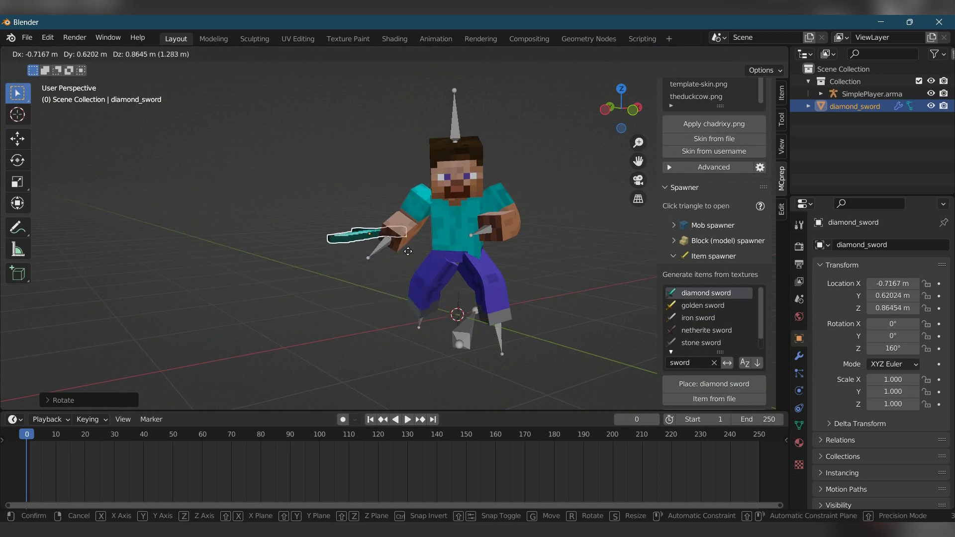
click(408, 251)
middle_drag(408, 251, 521, 264)
key(g)
click(480, 320)
Rotate the diamond sword at the right hand to about X -135°, Y -78°, Z 250°.
key(r)
click(414, 288)
key(r)
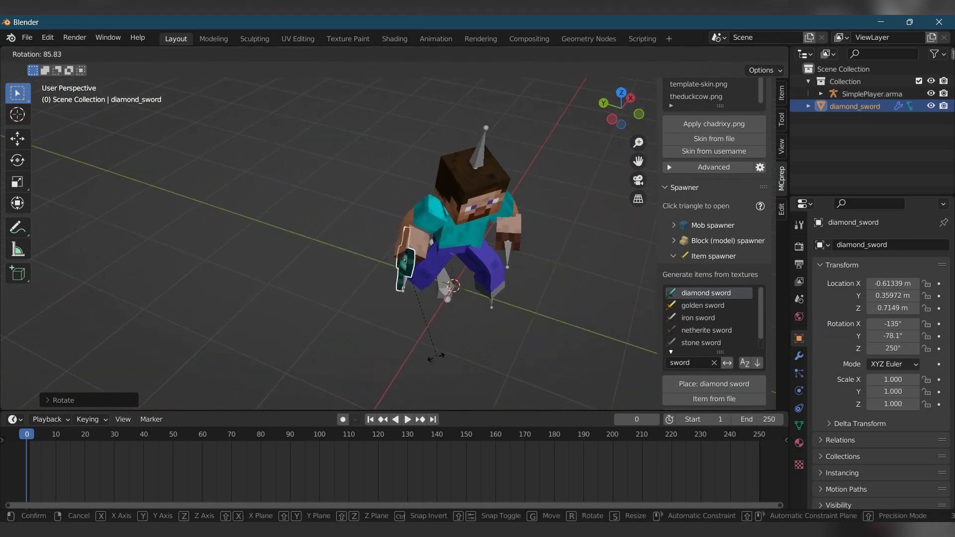
click(437, 356)
Turn the sword to about X -114°, Y -68.5°, Z 228° and move it to about X -1.06 m, Y 0.26 m, Z 1.09 m.
middle_drag(437, 355, 368, 287)
key(g)
click(358, 286)
key(r)
click(494, 271)
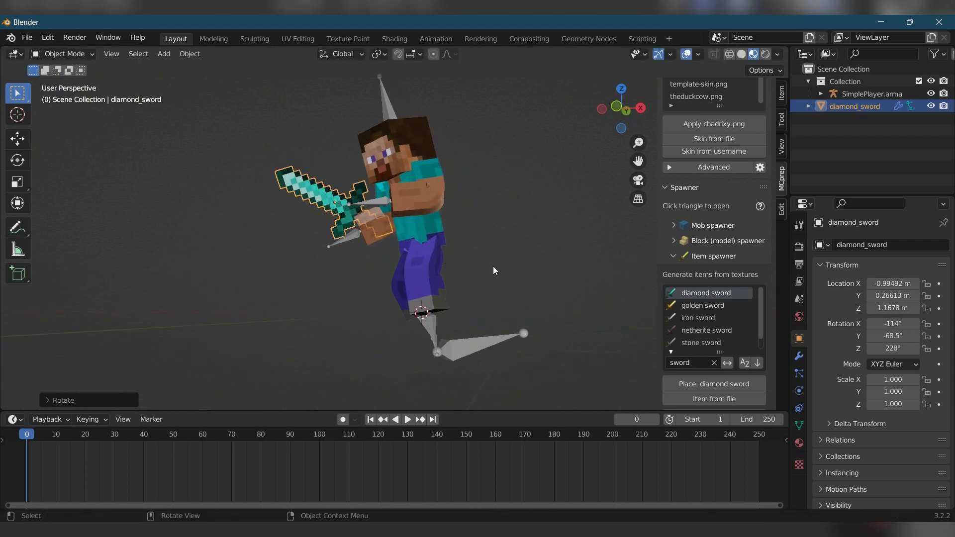
key(g)
click(461, 270)
Fit the sword into the right hand at about X -0.91 m, Y 0.05 m, Z 1.05 m, rotated to about -145°, -59.8°, 250°.
middle_drag(461, 270, 523, 282)
key(r)
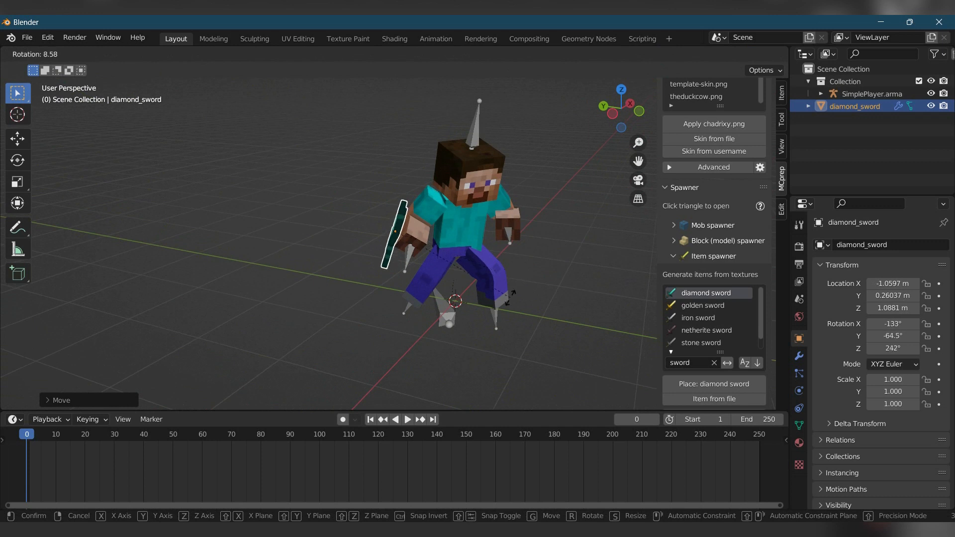
click(499, 311)
key(g)
click(521, 318)
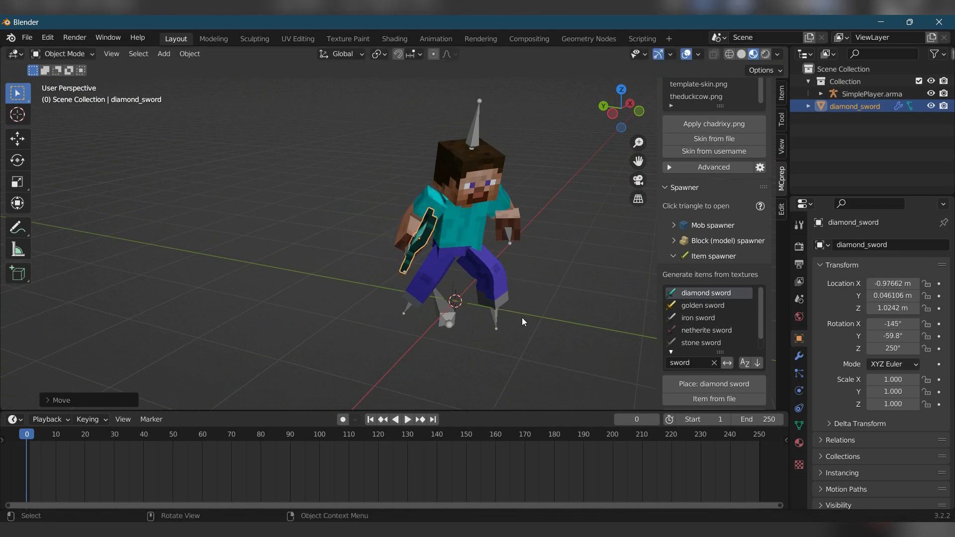
middle_drag(521, 318, 421, 291)
key(g)
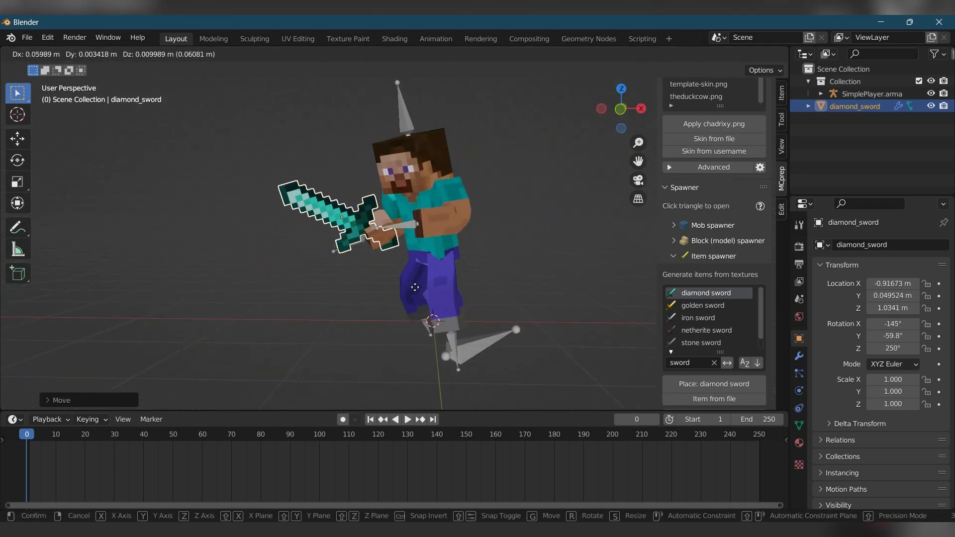
click(416, 285)
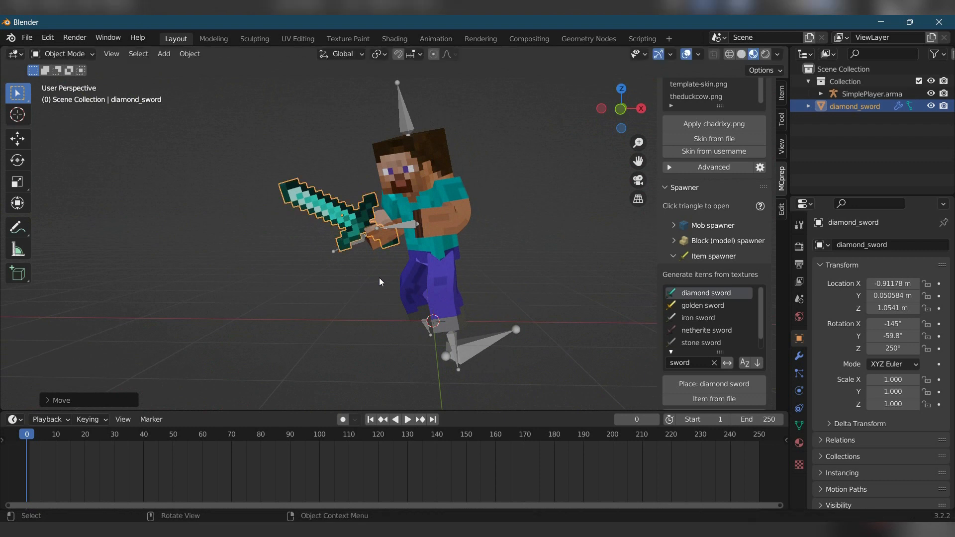
Parent the diamond sword to the character's Arm:Right:Lower_end bone as Bone Relative in Pose Mode, and return to Object Mode.
middle_drag(379, 277, 512, 315)
click(442, 330)
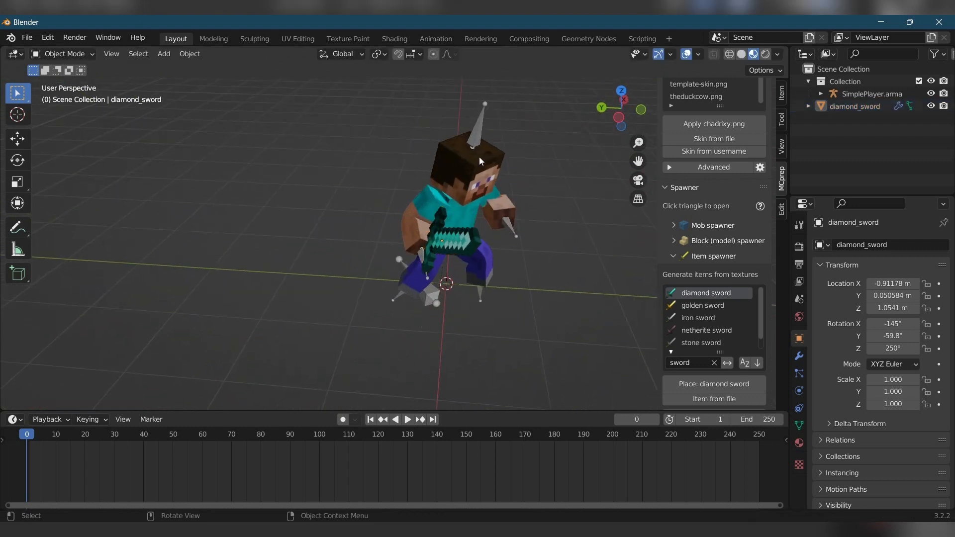
click(478, 132)
click(64, 54)
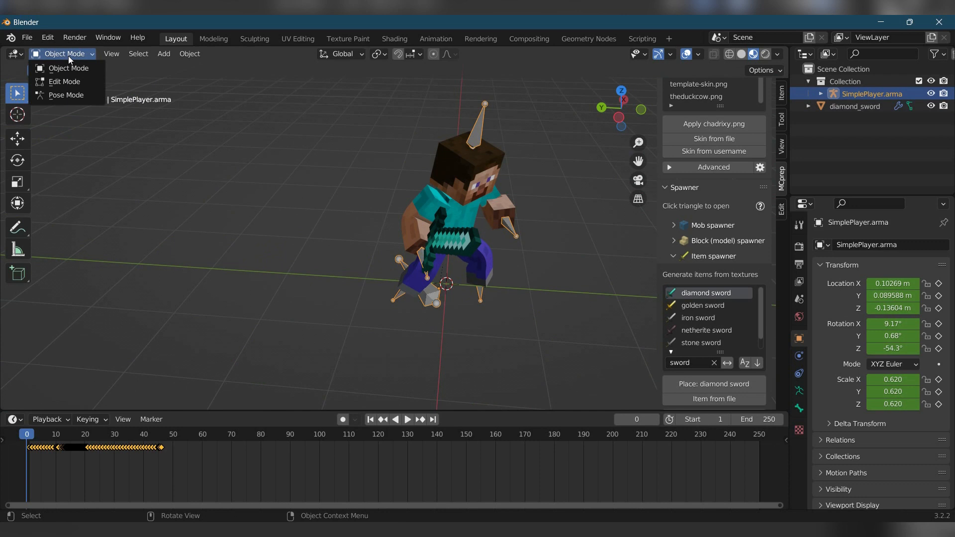
click(63, 90)
click(422, 257)
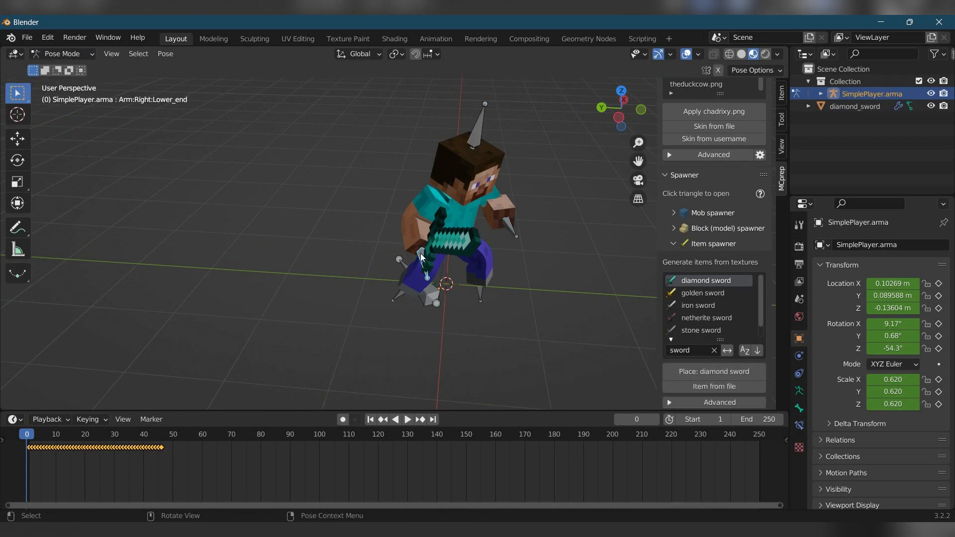
ctrl+click(855, 106)
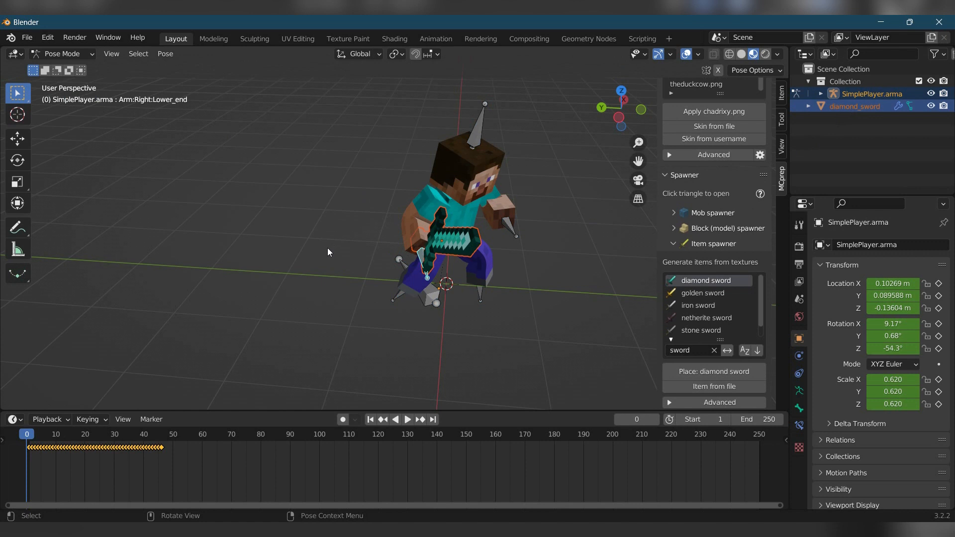
key(ctrl+p)
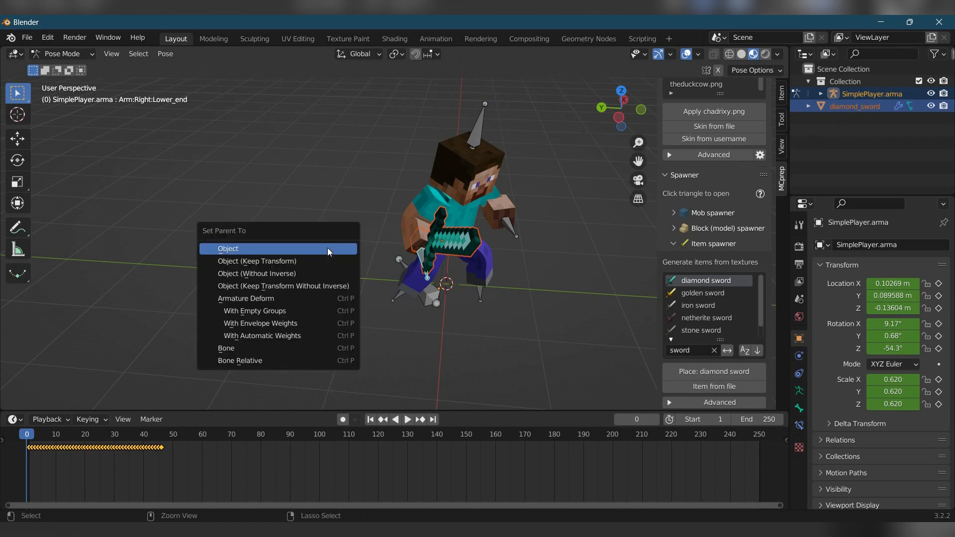
click(253, 364)
click(62, 54)
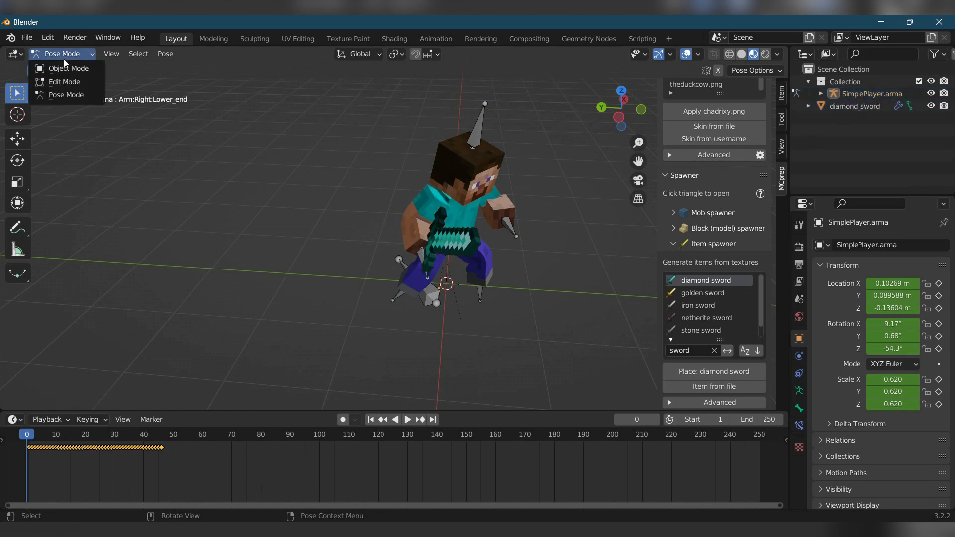
click(55, 64)
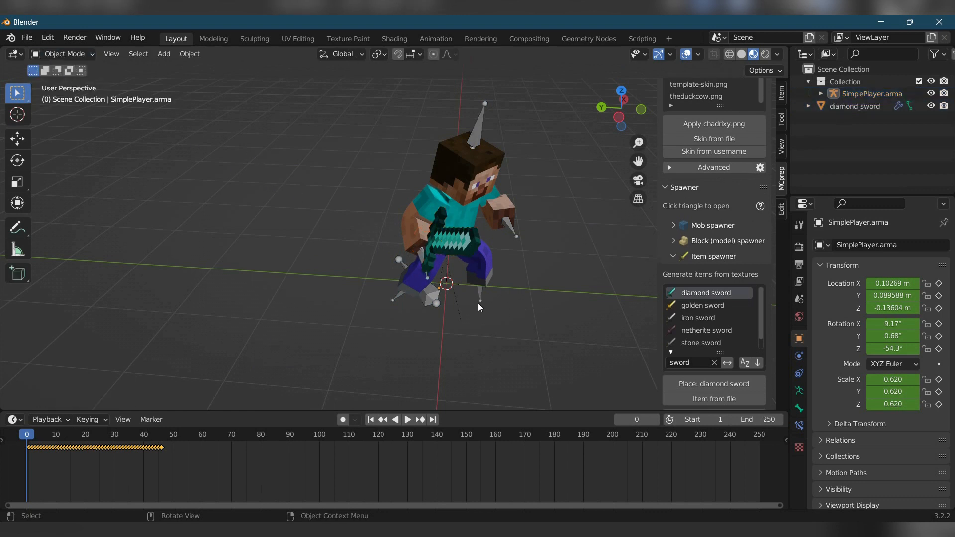
Play the animation to check how the sword follows the right hand.
key(space)
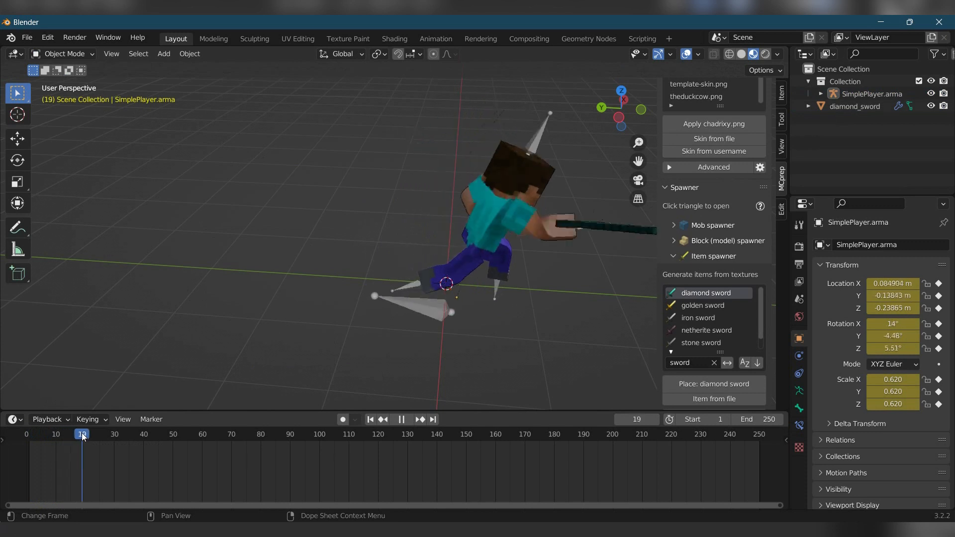
key(space)
middle_drag(259, 348, 333, 246)
Hide the sidebar, viewport overlays and gizmos, and play the sword animation from frame 1.
key(n)
key(KP_Decimal)
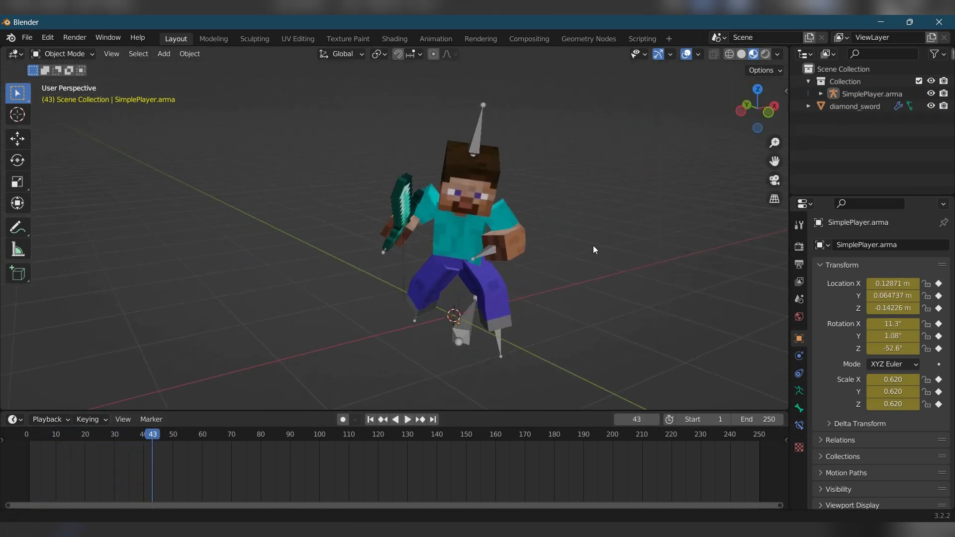
click(686, 54)
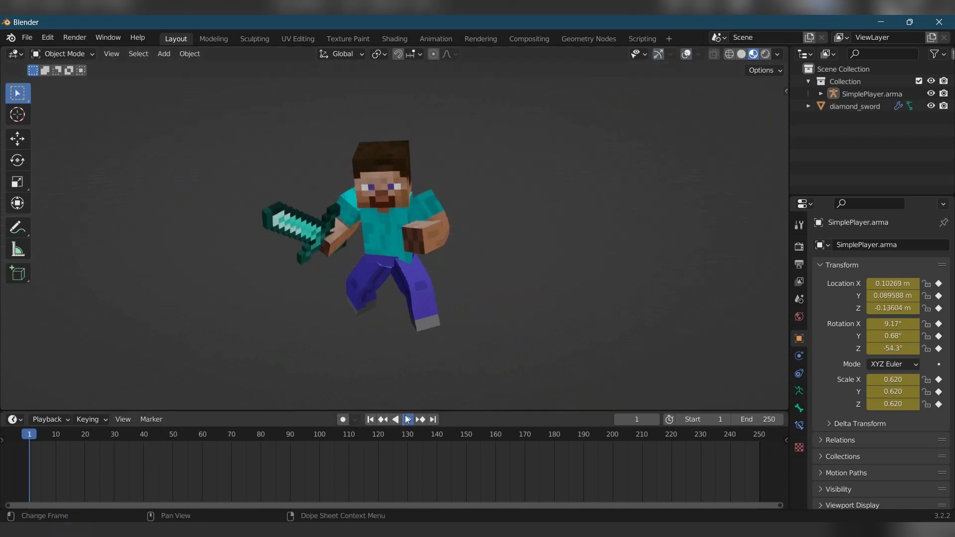
click(406, 420)
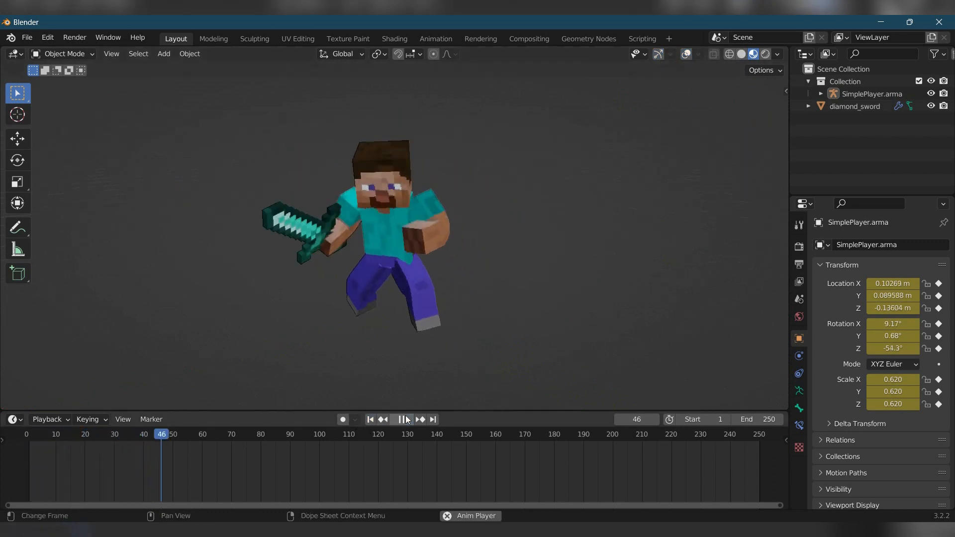
click(406, 420)
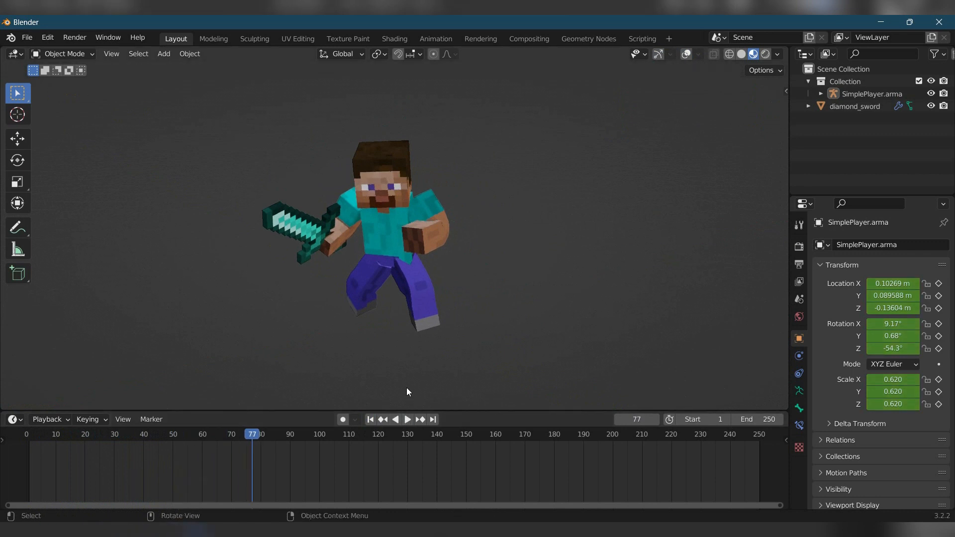